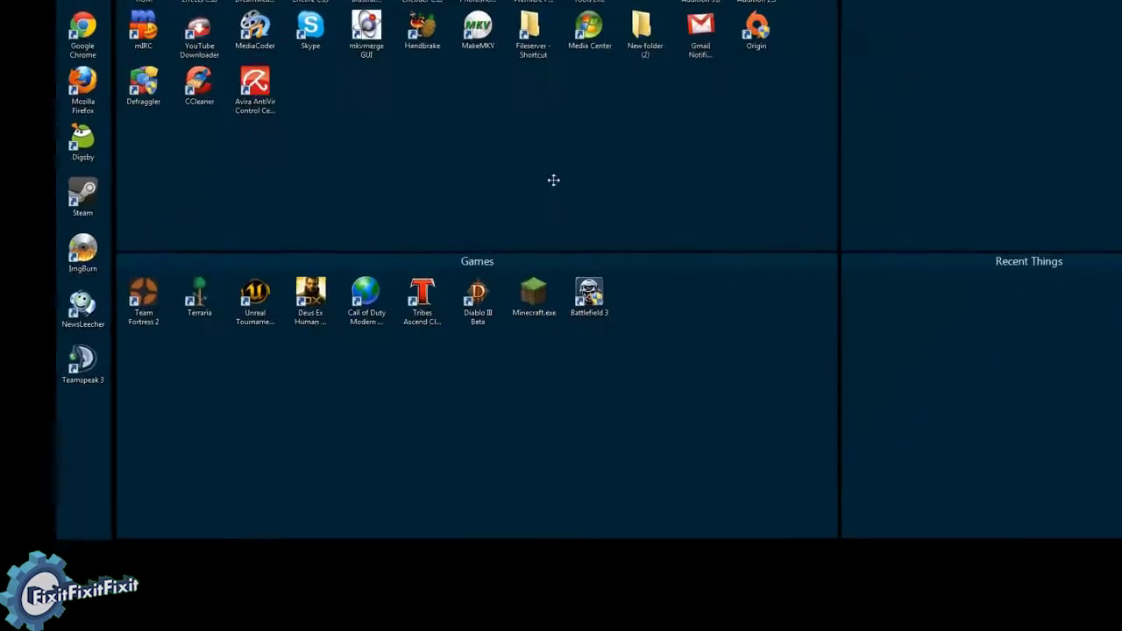
Search the Start menu for MSCONFIG to launch System Configuration
click(181, 627)
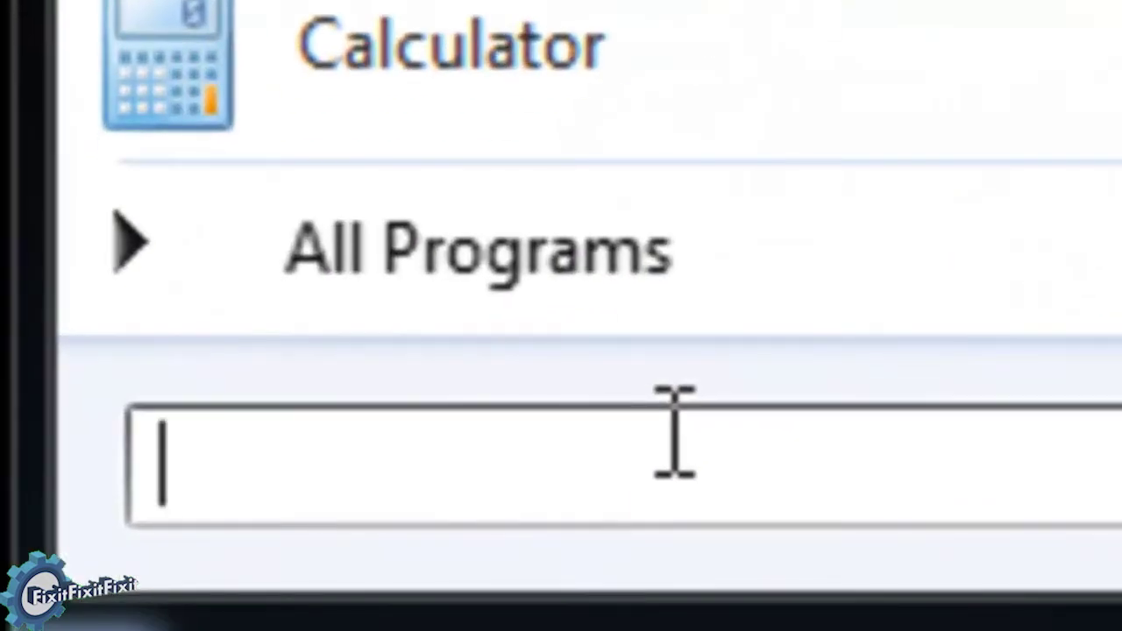
text(MSCON)
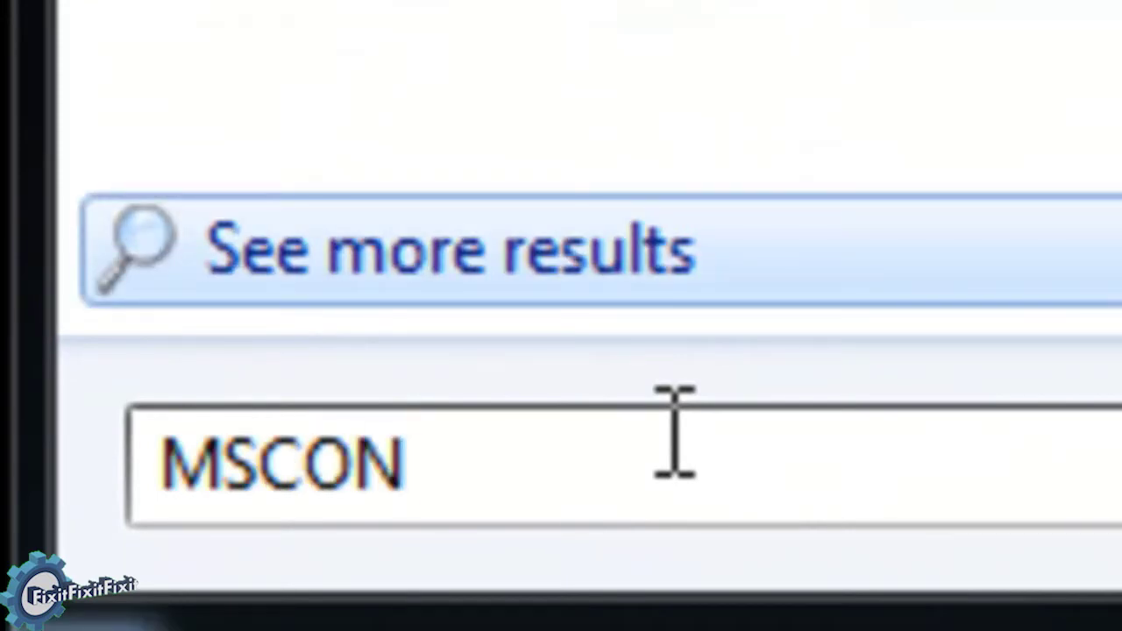
text(FIG)
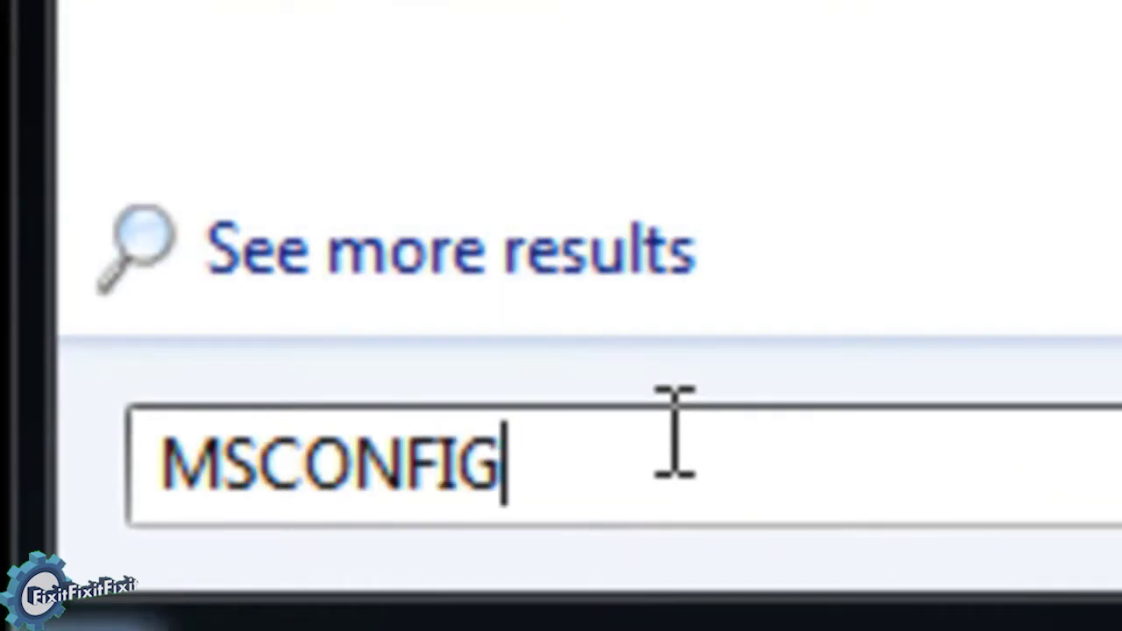
key(Return)
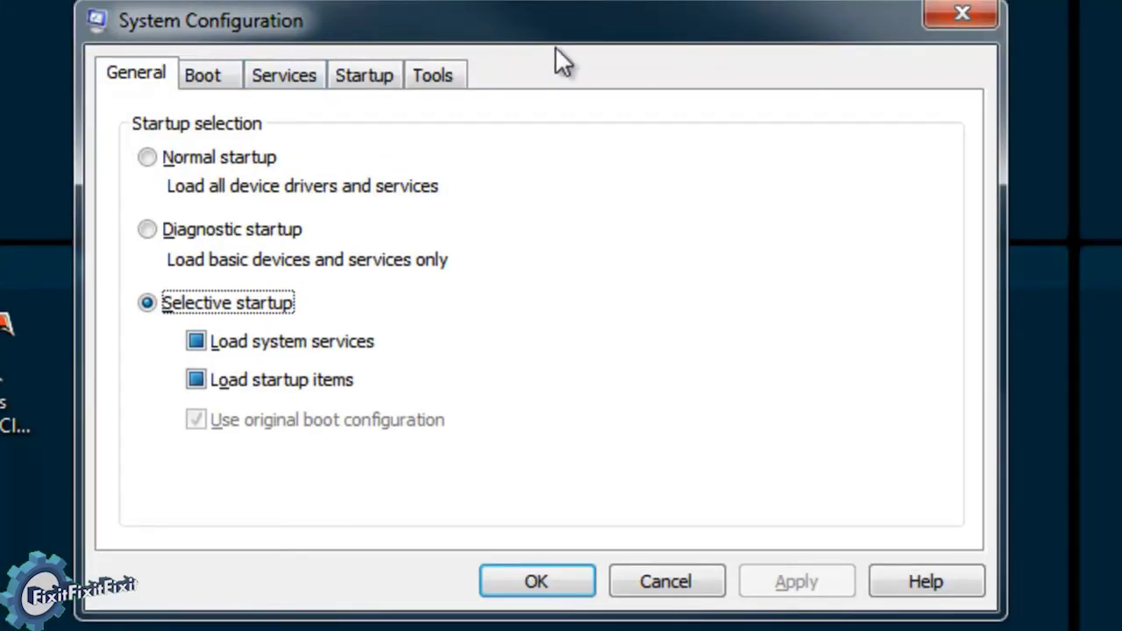
Look through the Boot, Services, Startup and Tools tabs, ending back on Startup
click(229, 70)
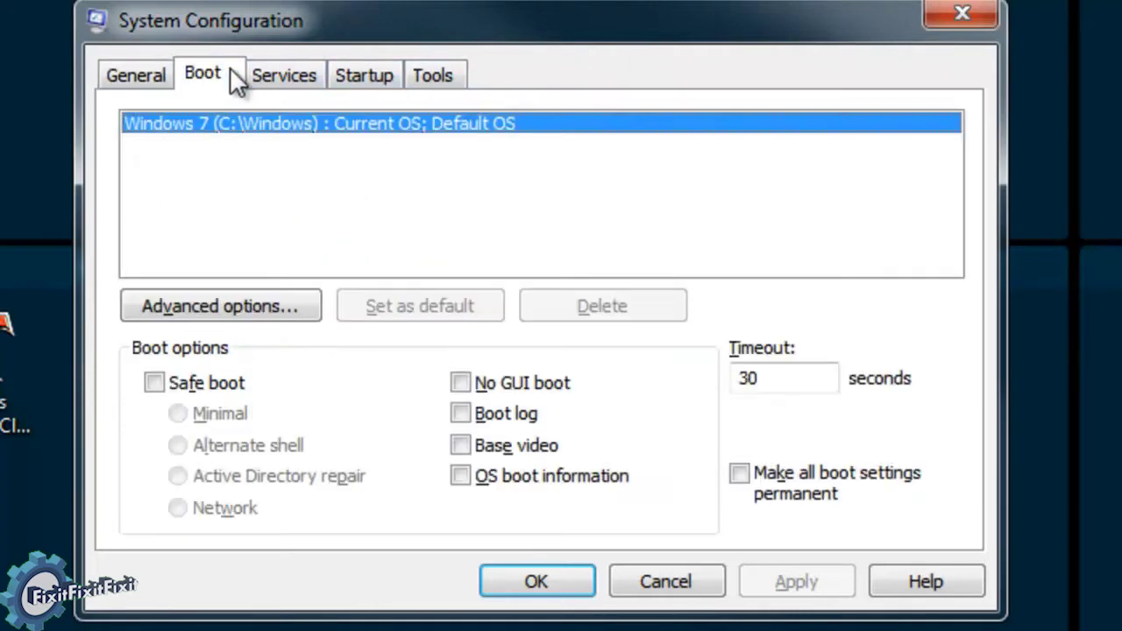
click(308, 68)
click(399, 70)
click(456, 69)
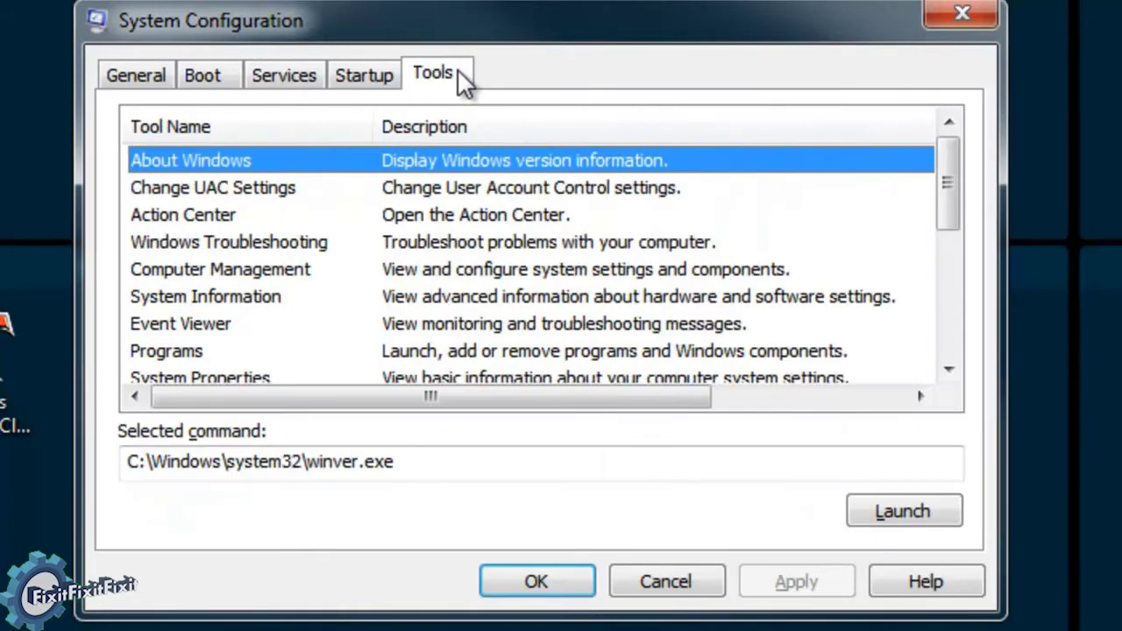
click(386, 65)
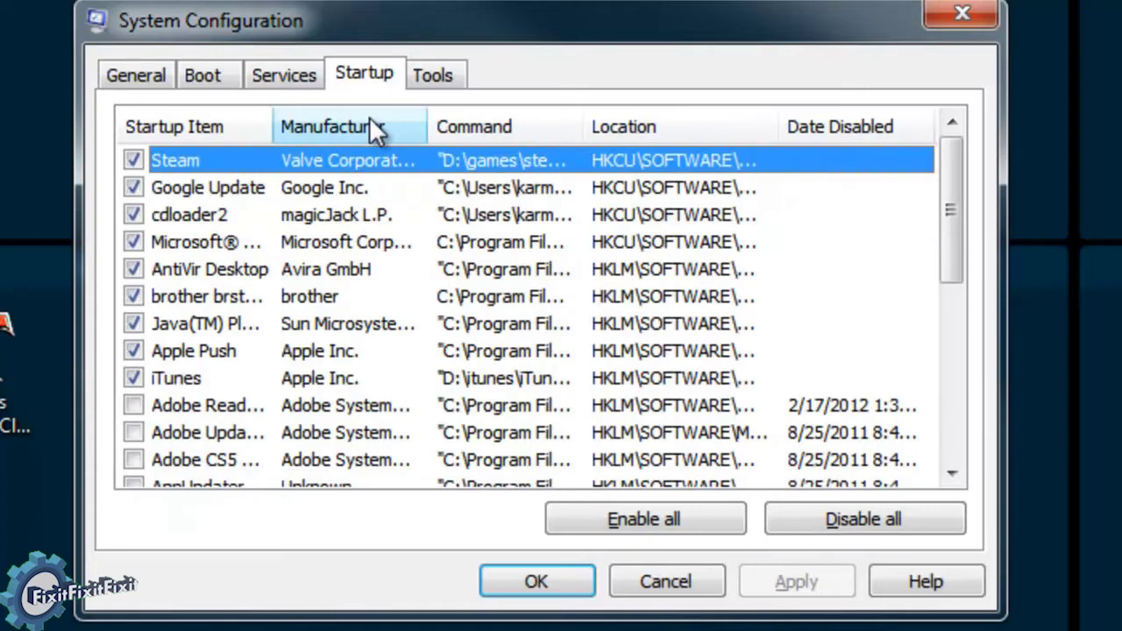
Sort startup items by Manufacturer and widen the Manufacturer and Startup Item columns
drag(954, 171, 979, 130)
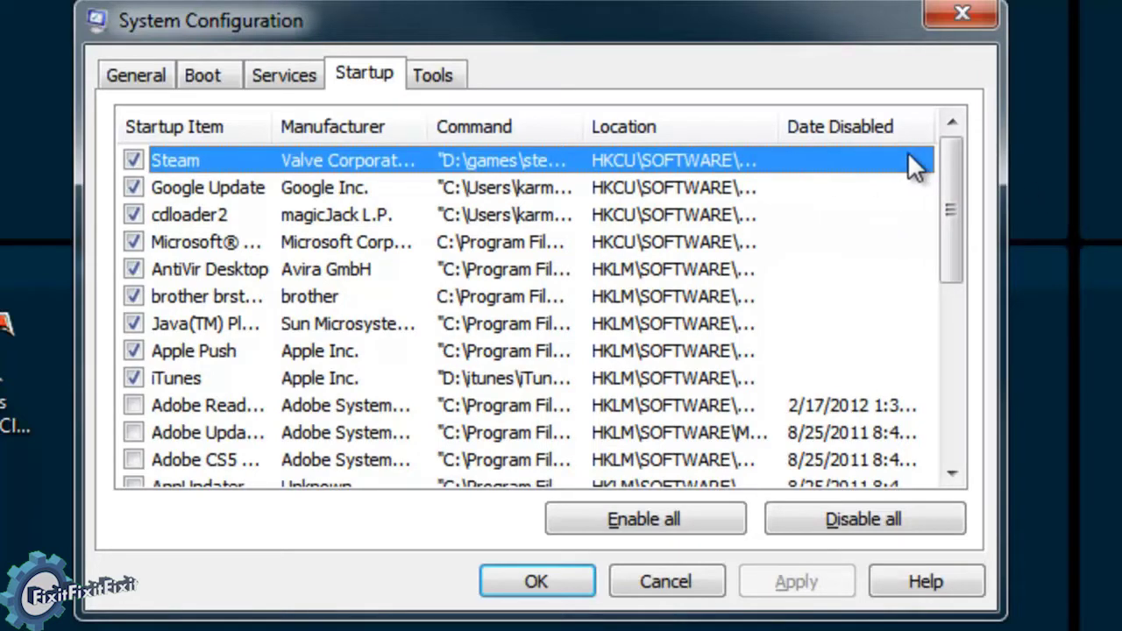
click(368, 132)
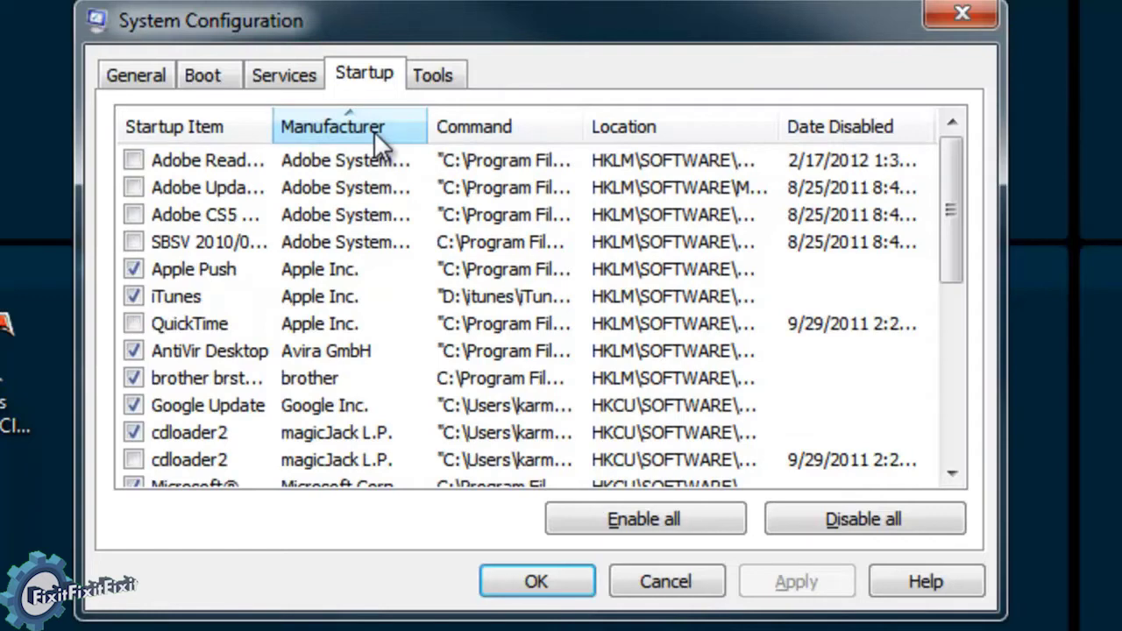
drag(427, 131, 603, 126)
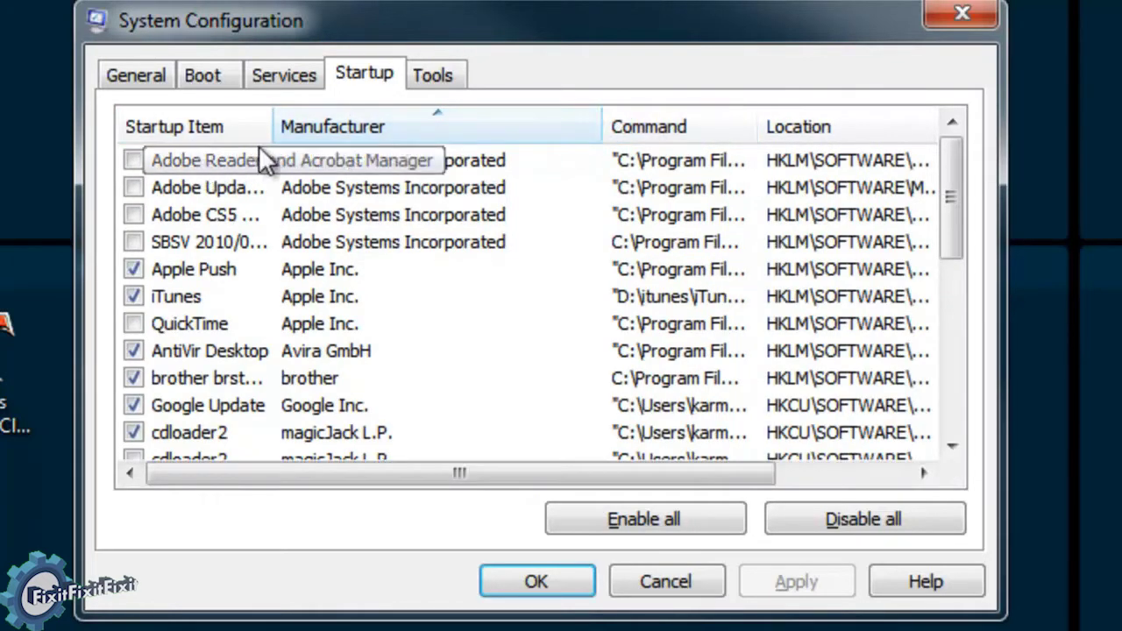
drag(274, 128, 441, 128)
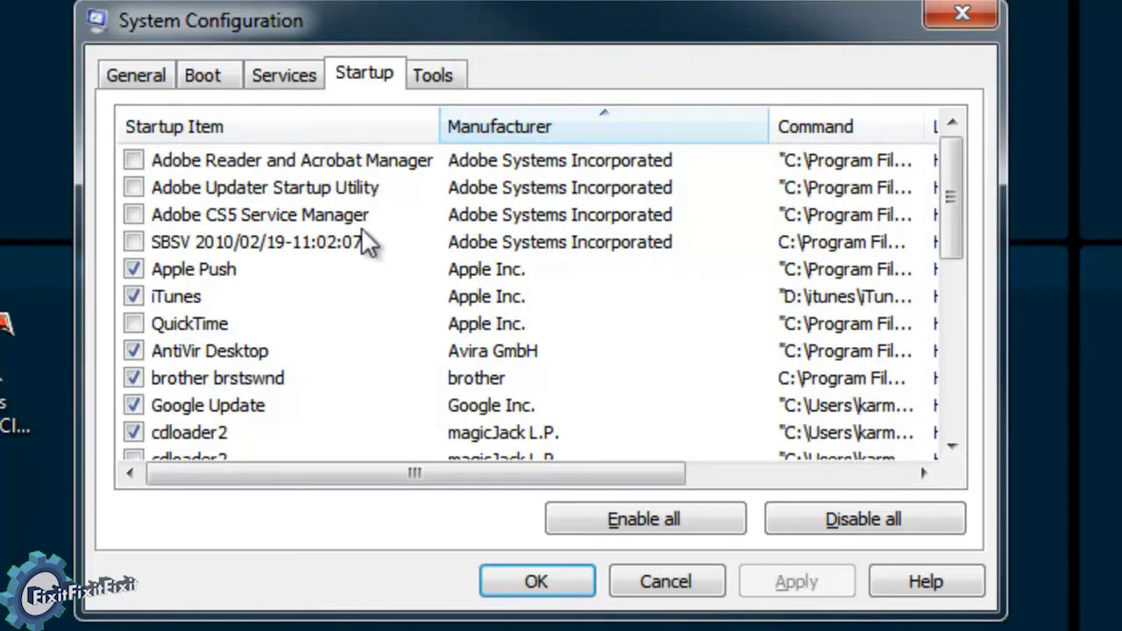
click(247, 167)
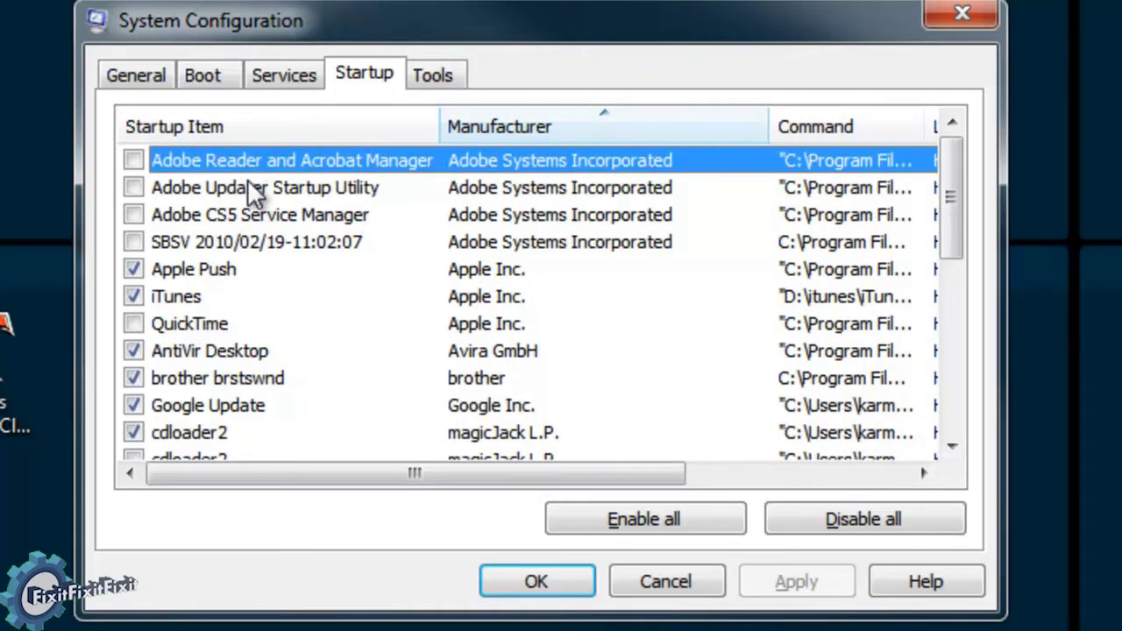
Review startup entries from the Adobe items through iTunes, AntiVir, Google Update and cdloader2
click(247, 180)
click(251, 209)
click(250, 235)
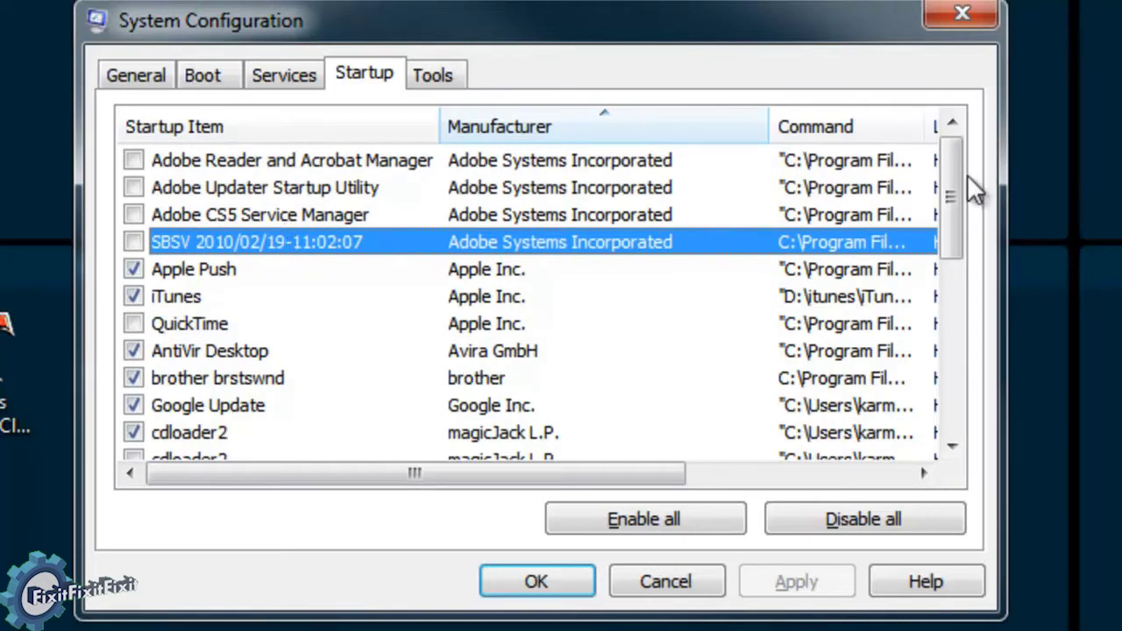
drag(954, 176, 947, 220)
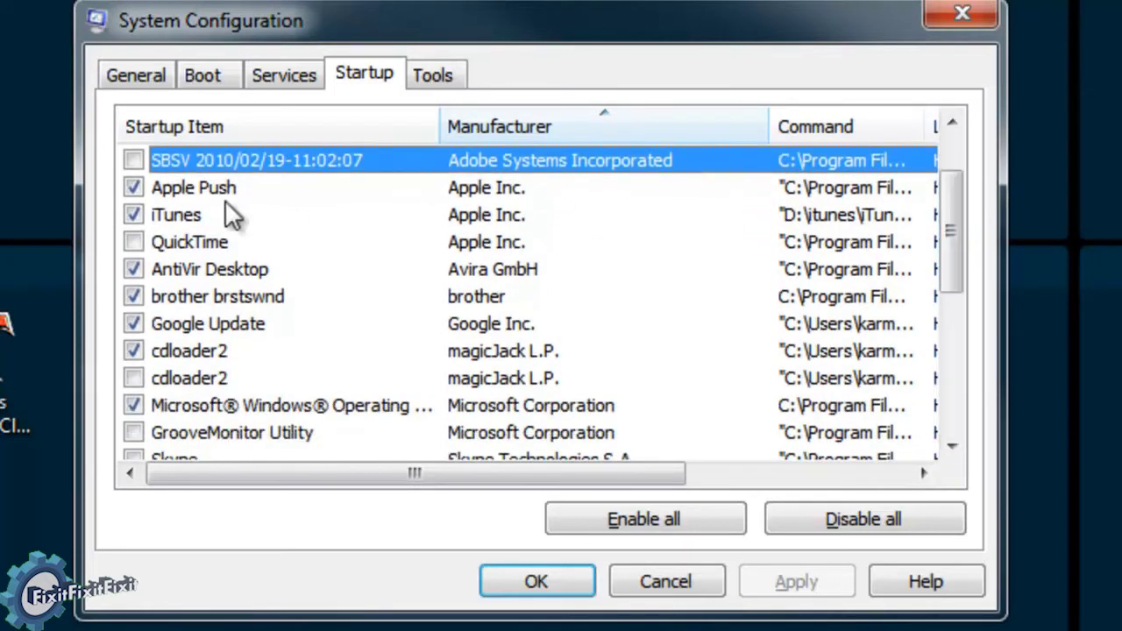
click(201, 192)
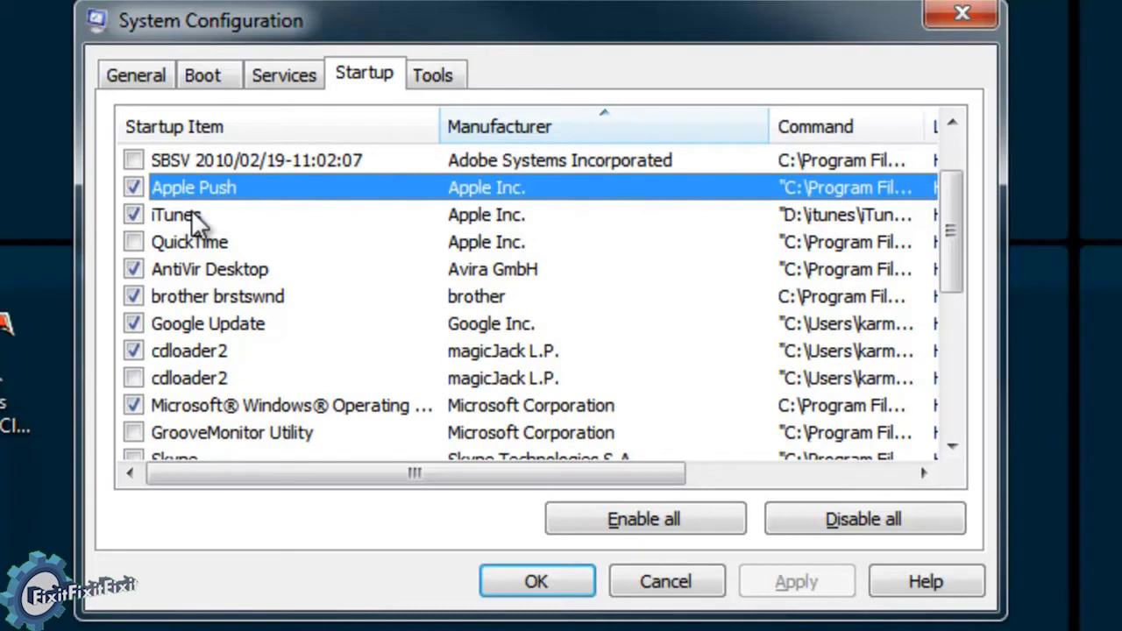
click(197, 219)
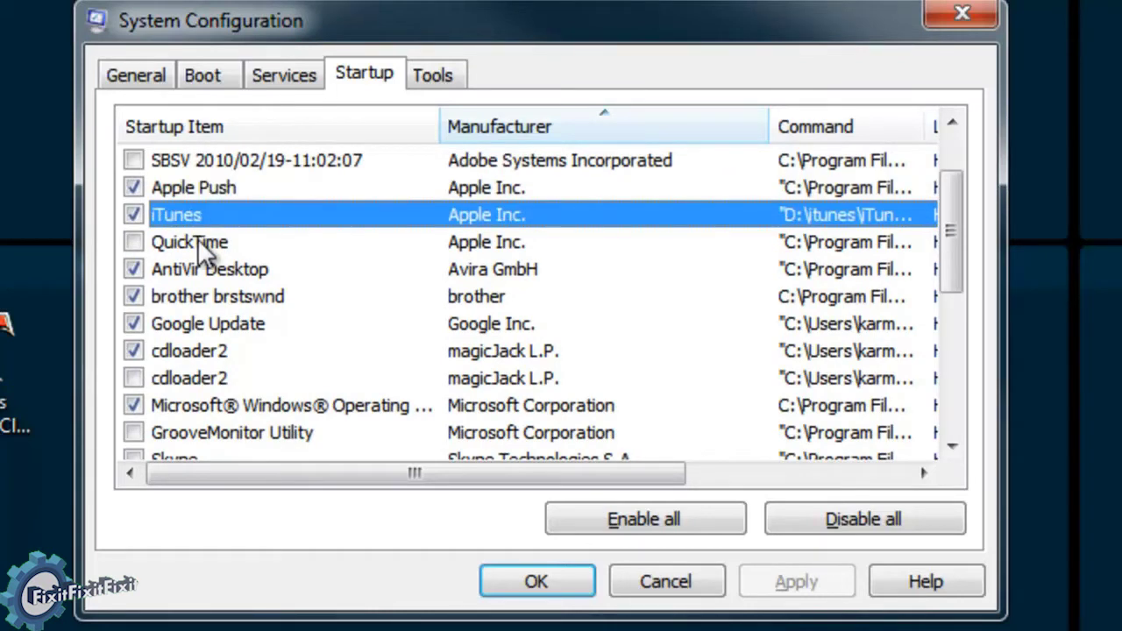
click(201, 270)
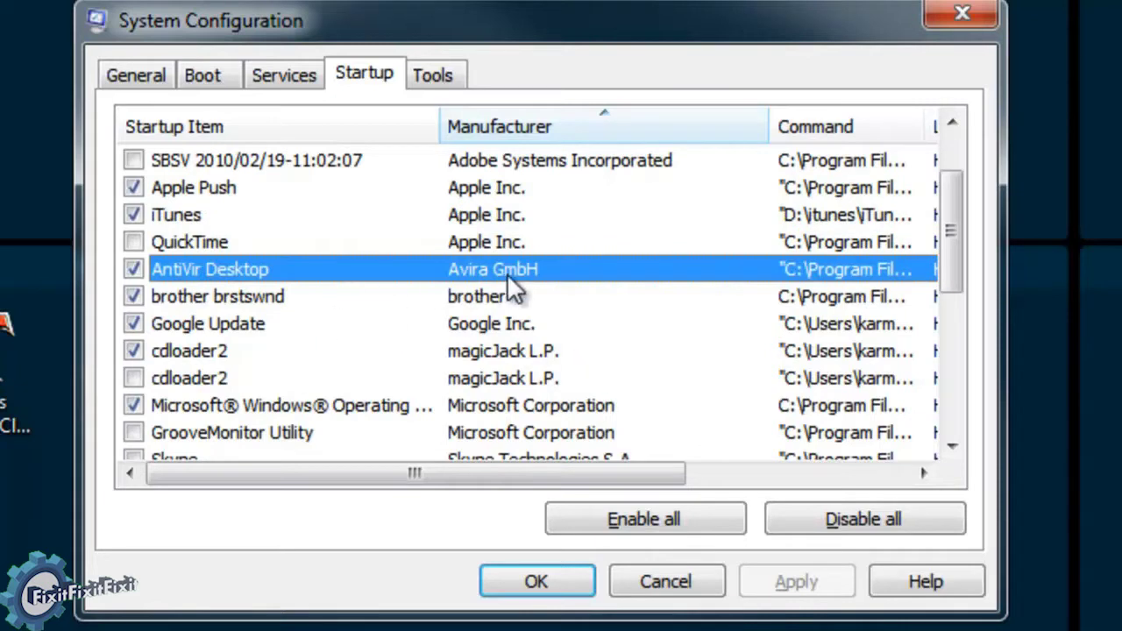
click(181, 303)
click(210, 326)
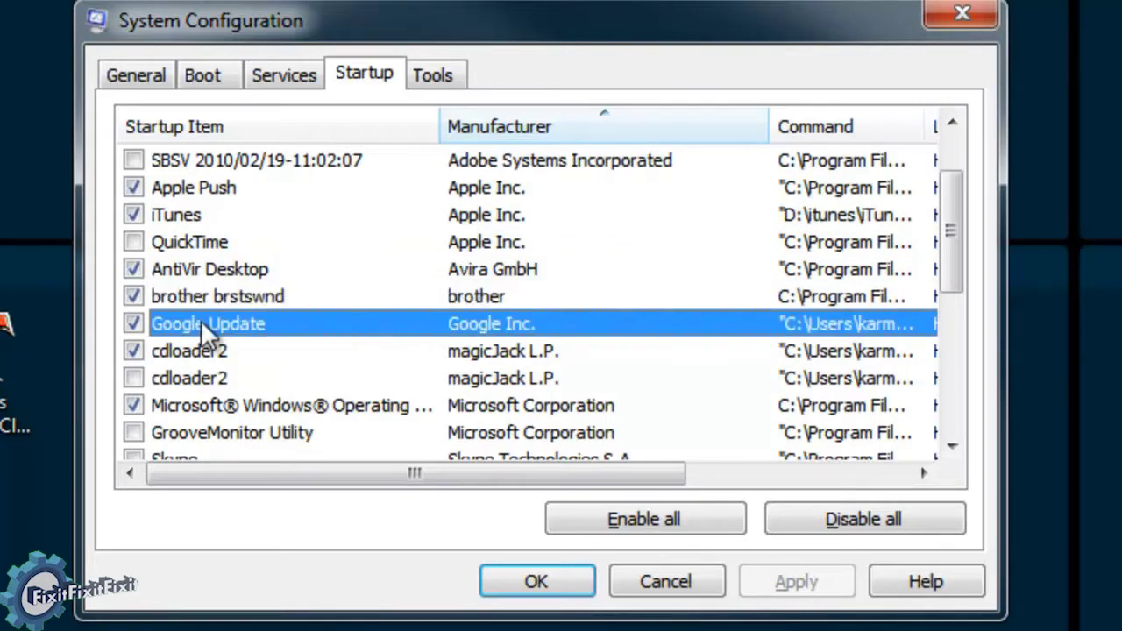
scroll(958, 295, down, 2)
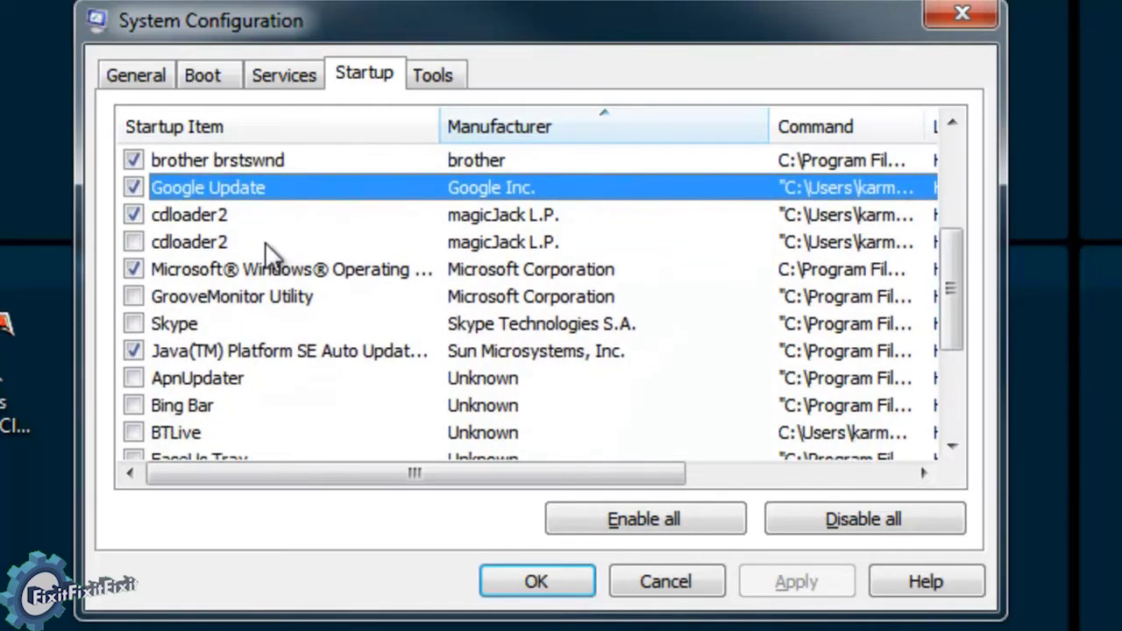
click(224, 219)
click(279, 272)
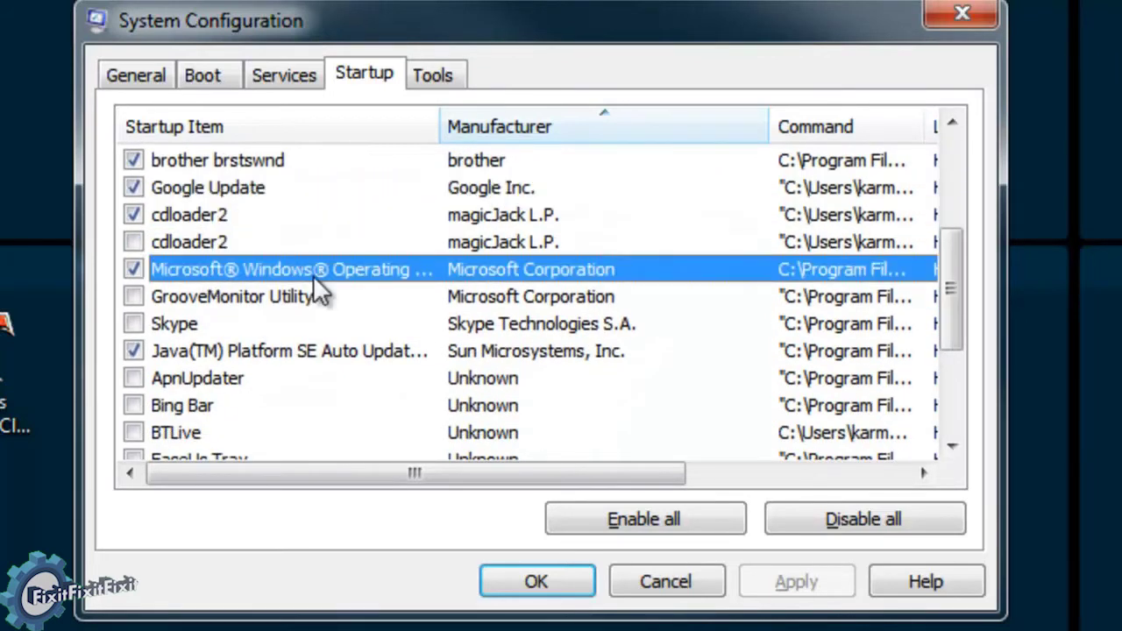
Widen the Startup Item and Command columns, then review the GrooveMonitor, Skype and Java entries
drag(440, 126, 485, 124)
drag(499, 478, 837, 462)
drag(586, 126, 868, 120)
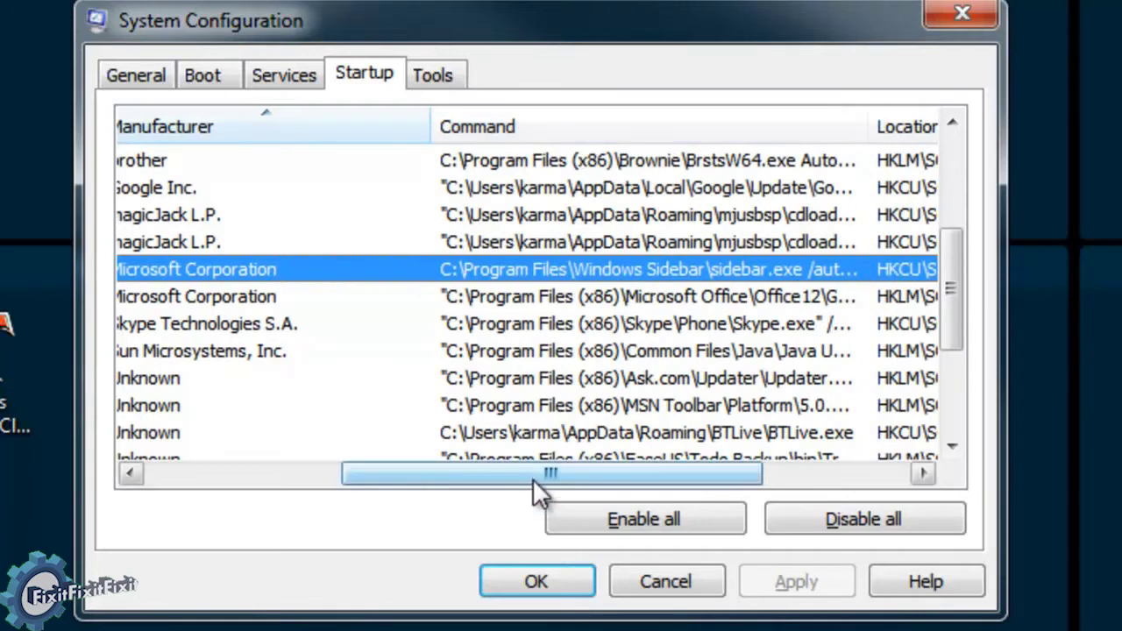
drag(541, 471, 230, 414)
click(203, 301)
click(195, 326)
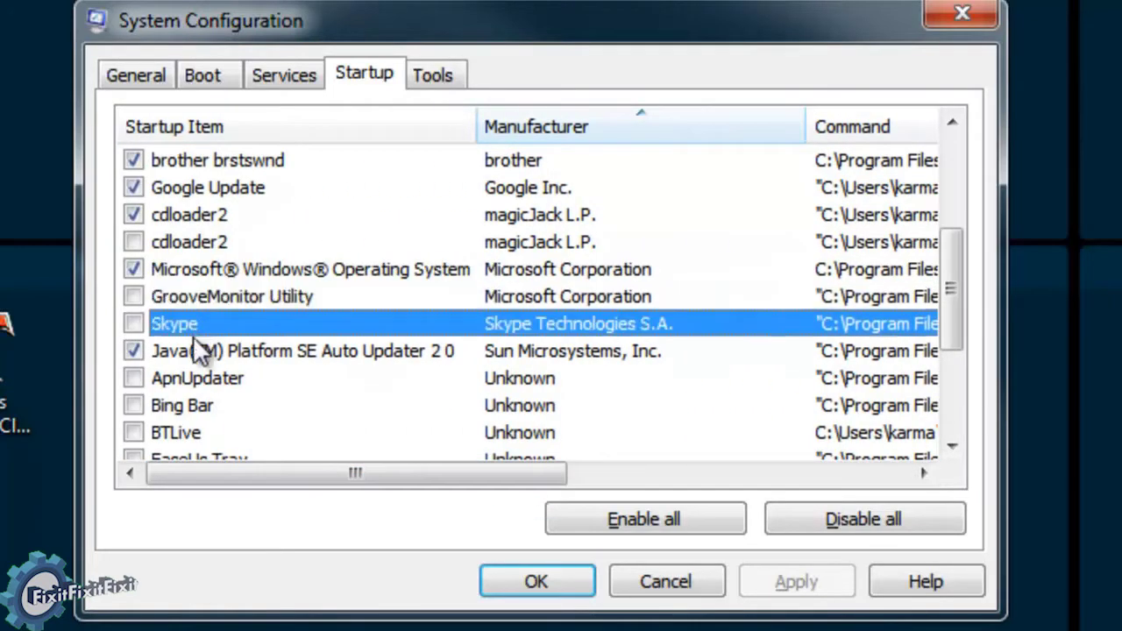
click(190, 351)
click(207, 326)
click(207, 351)
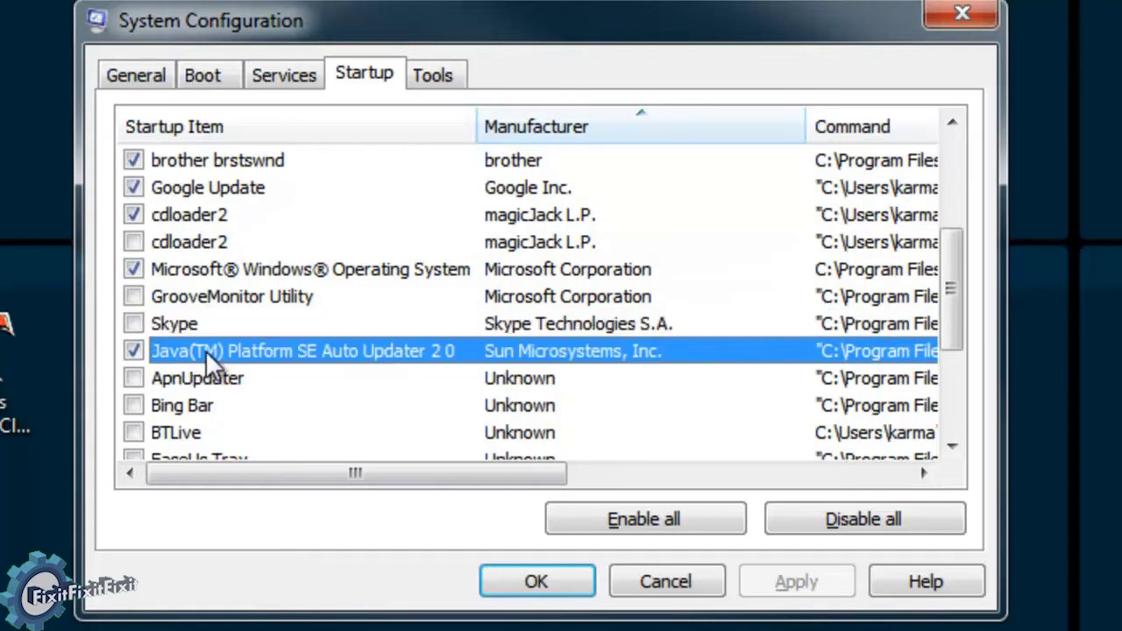
Sort the list alphabetically by Startup Item and scroll right to the Command column
drag(950, 240, 946, 342)
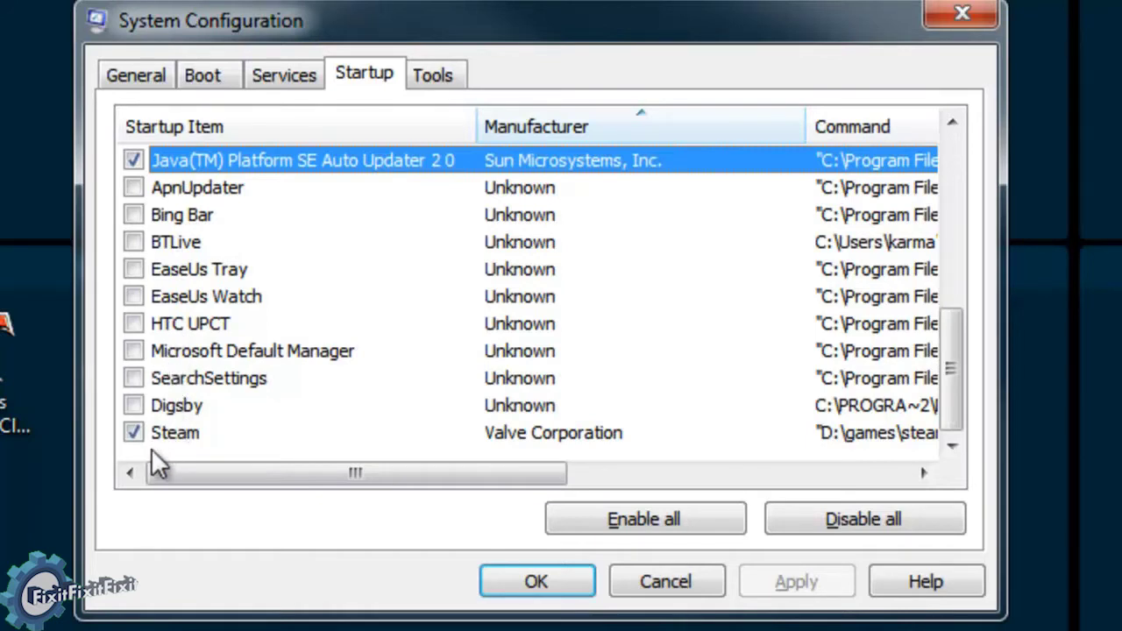
click(392, 126)
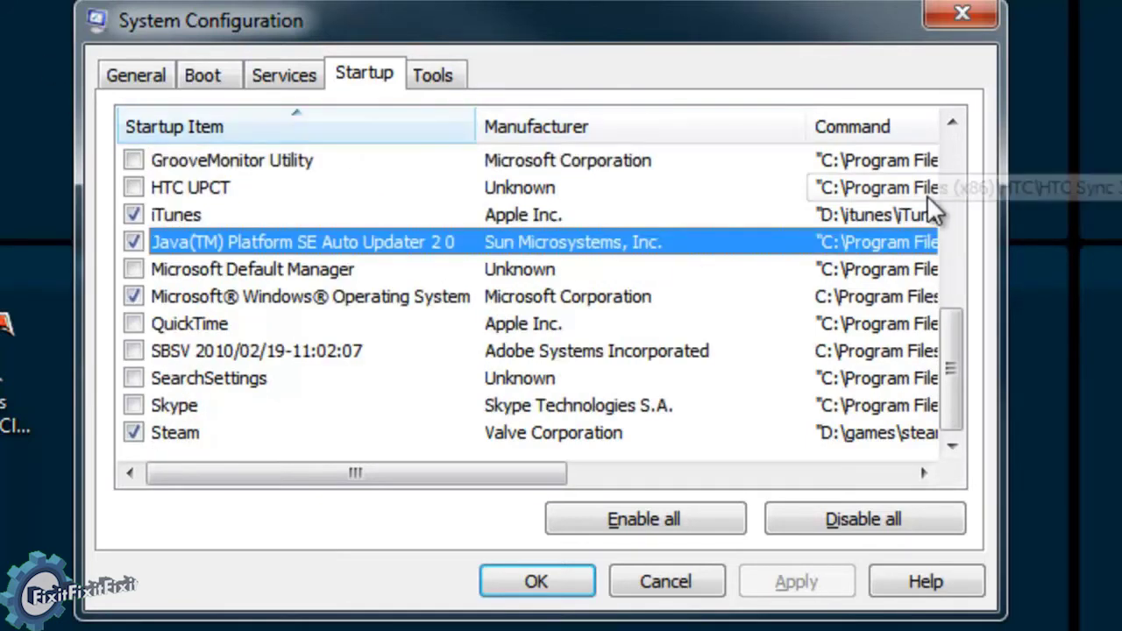
drag(464, 473, 778, 474)
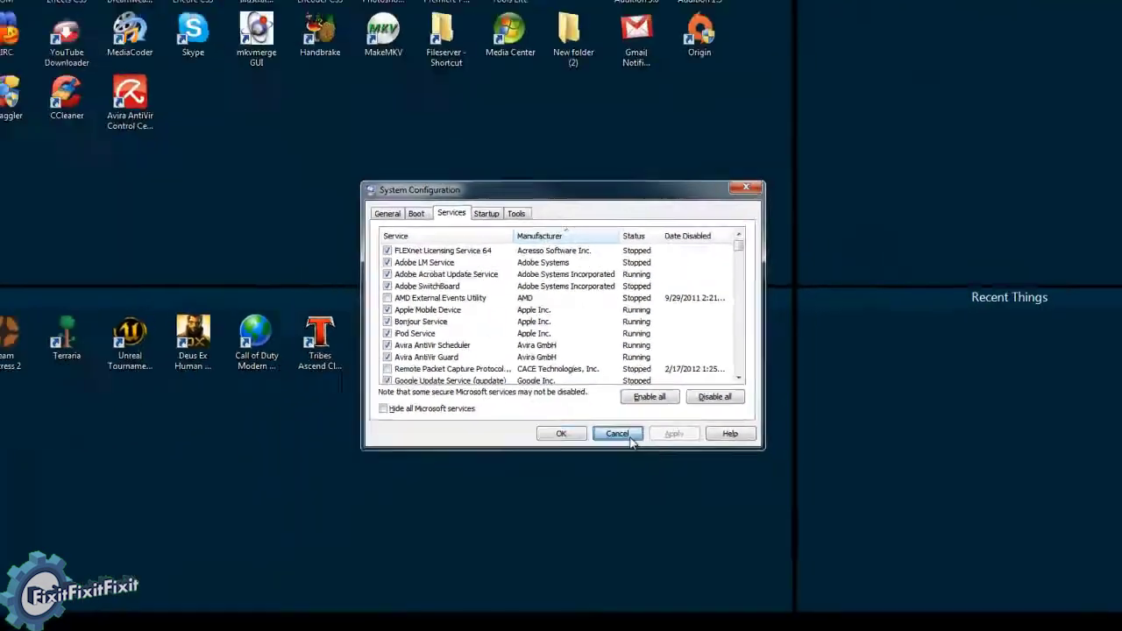
Close the System Configuration dialog and bring up the Start menu with the Windows key
click(666, 583)
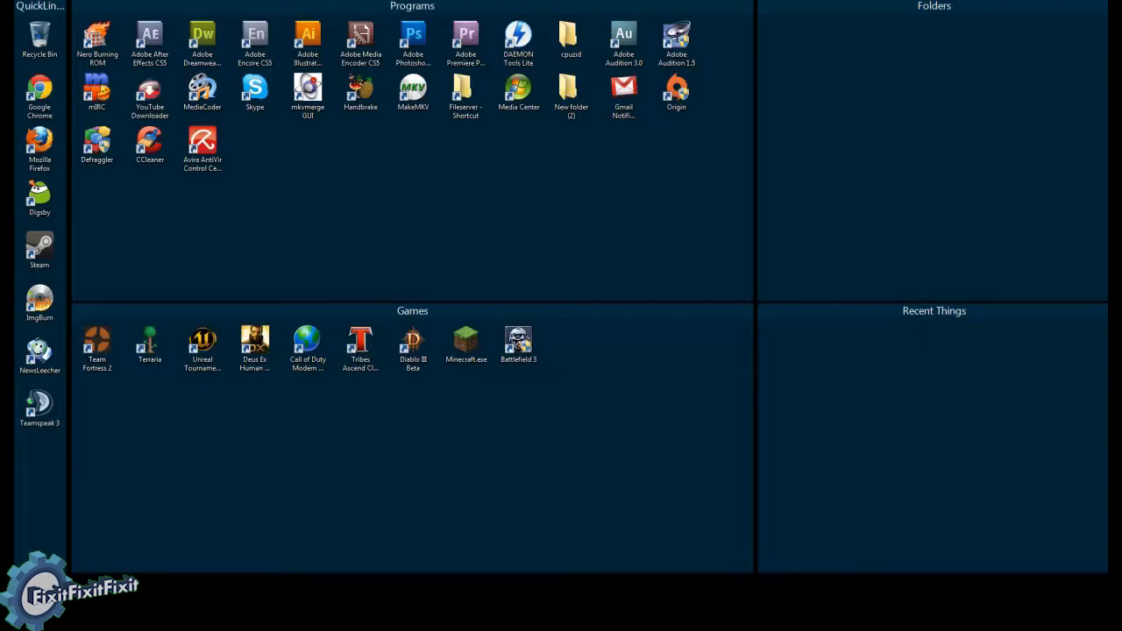
key(super)
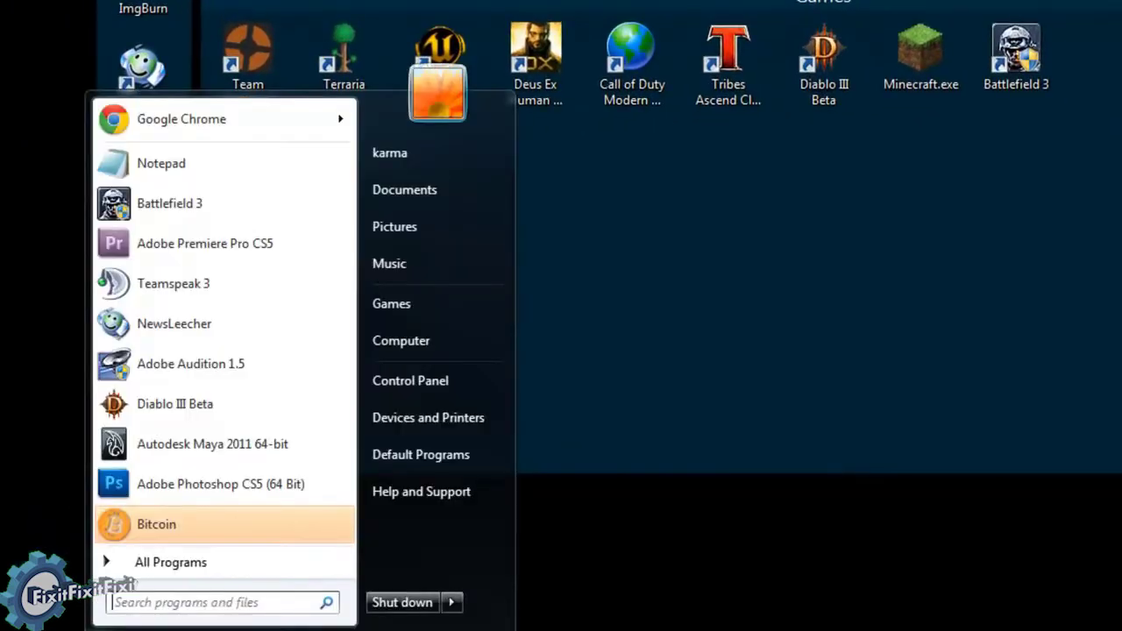
Open Control Panel's list of installed programs
click(426, 381)
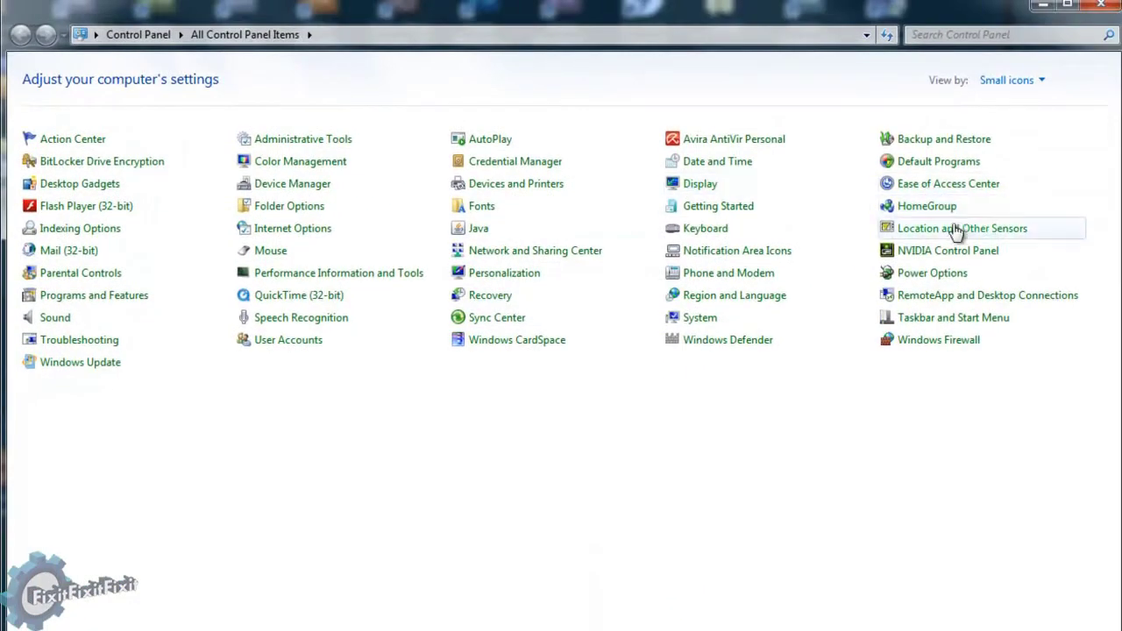
click(67, 299)
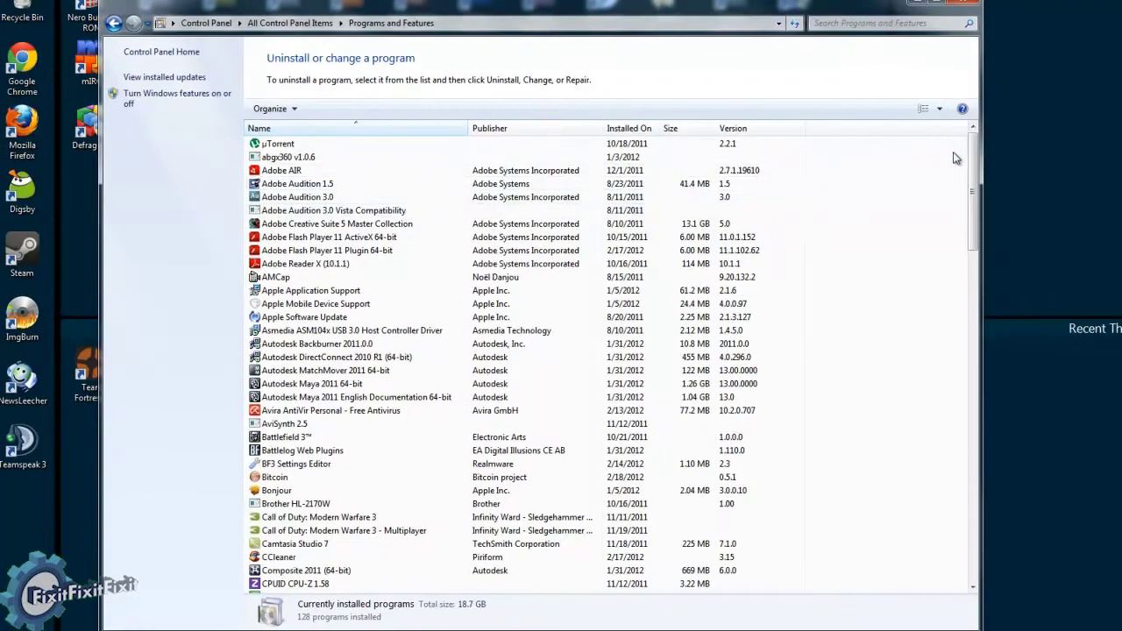
drag(973, 150, 950, 490)
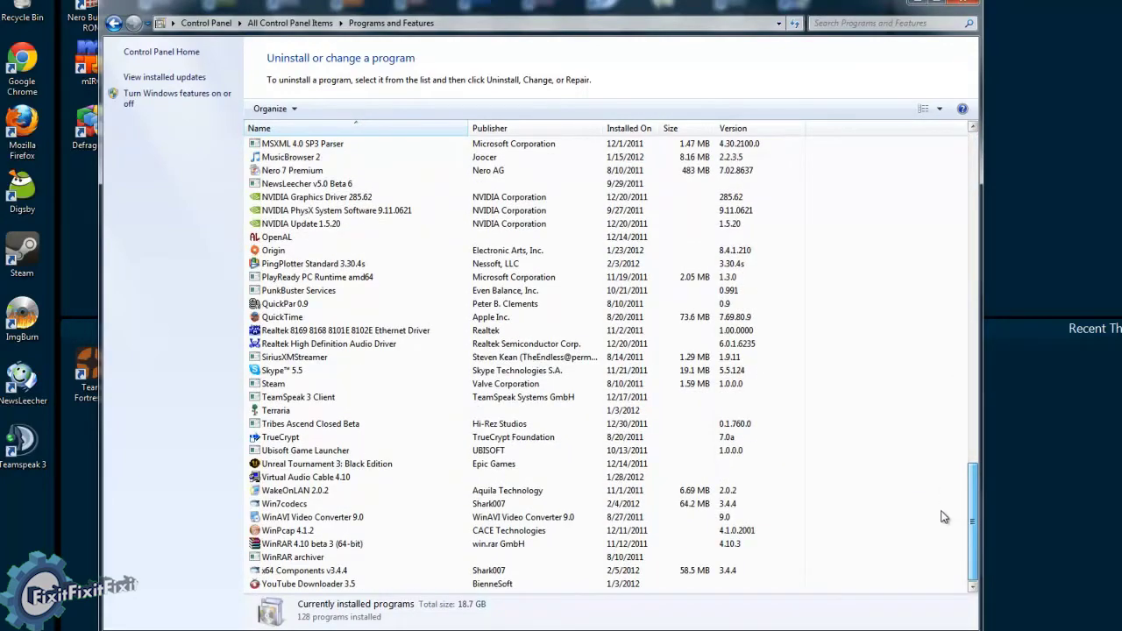
scroll(941, 480, up, 1)
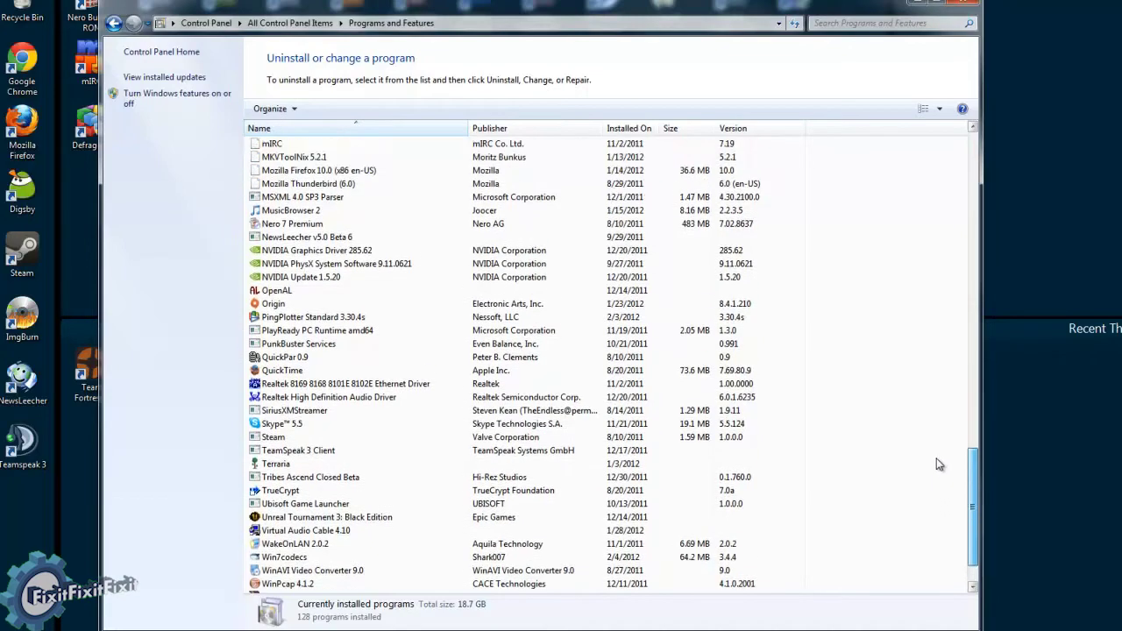
Uninstall WinPcap 4.1.2 through its uninstall wizard
click(378, 572)
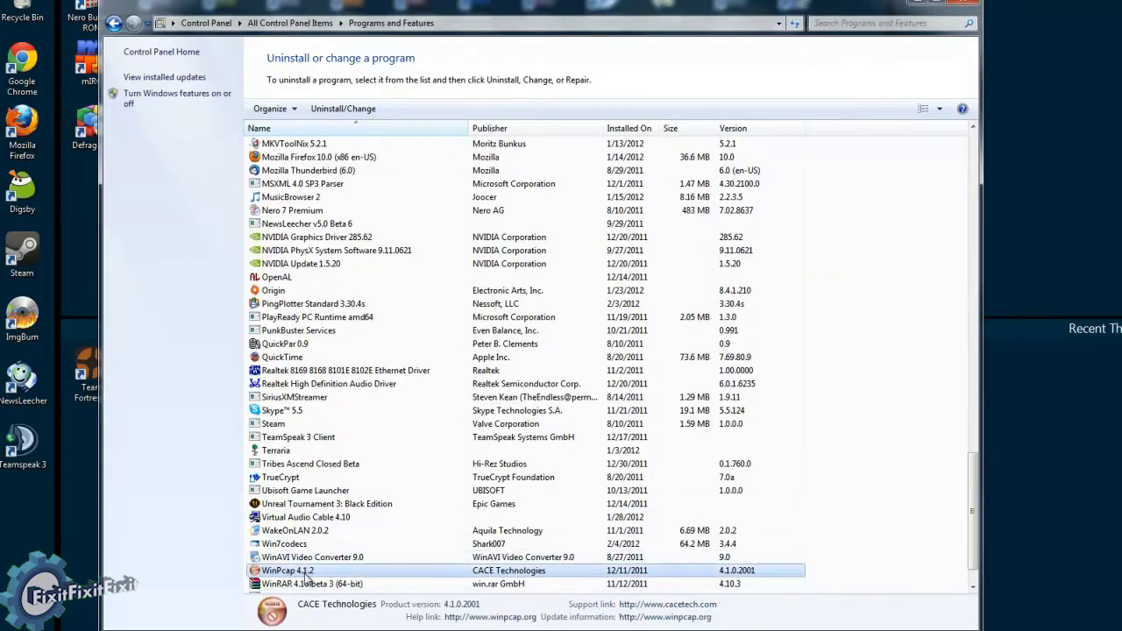
click(336, 110)
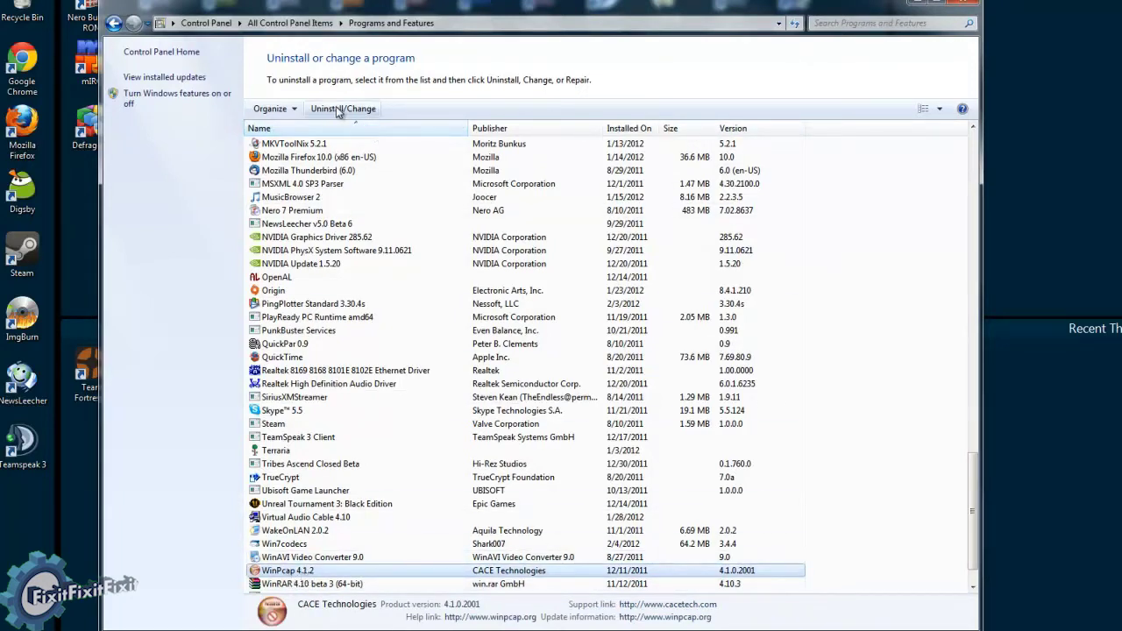
click(732, 465)
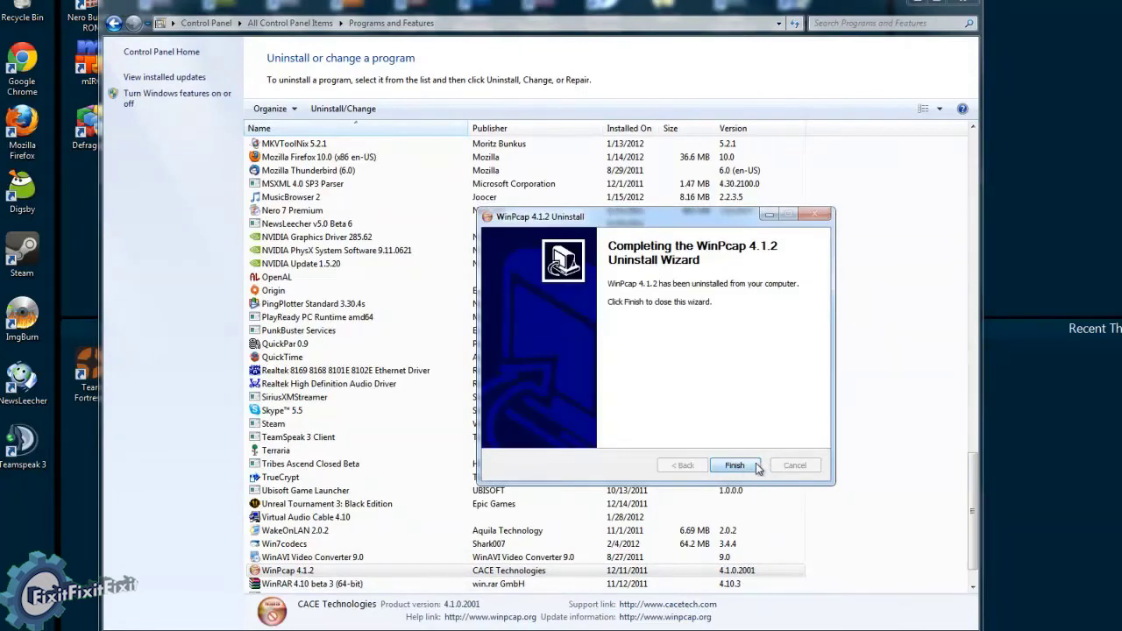
click(735, 465)
click(742, 361)
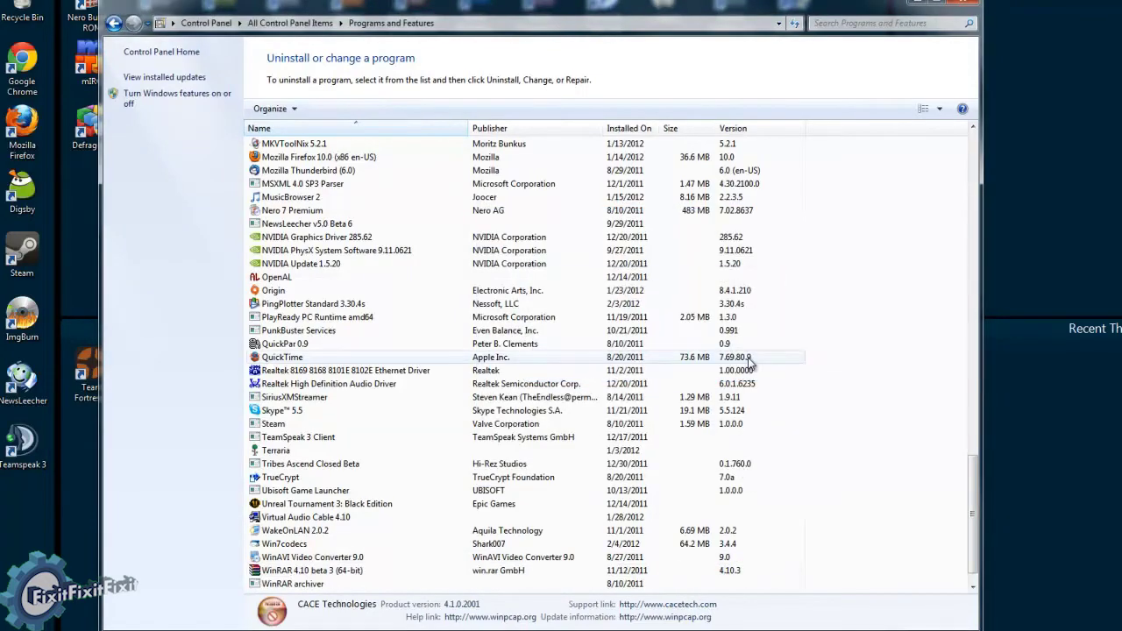
Uninstall Bitcoin, then close Programs and Features
drag(972, 513, 961, 223)
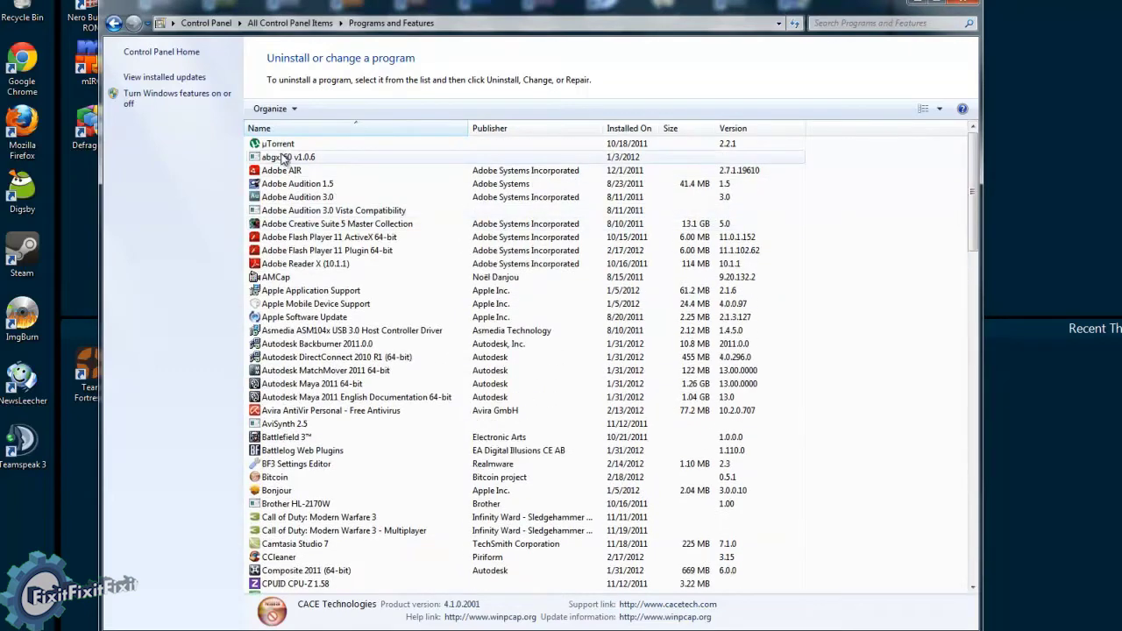
click(274, 477)
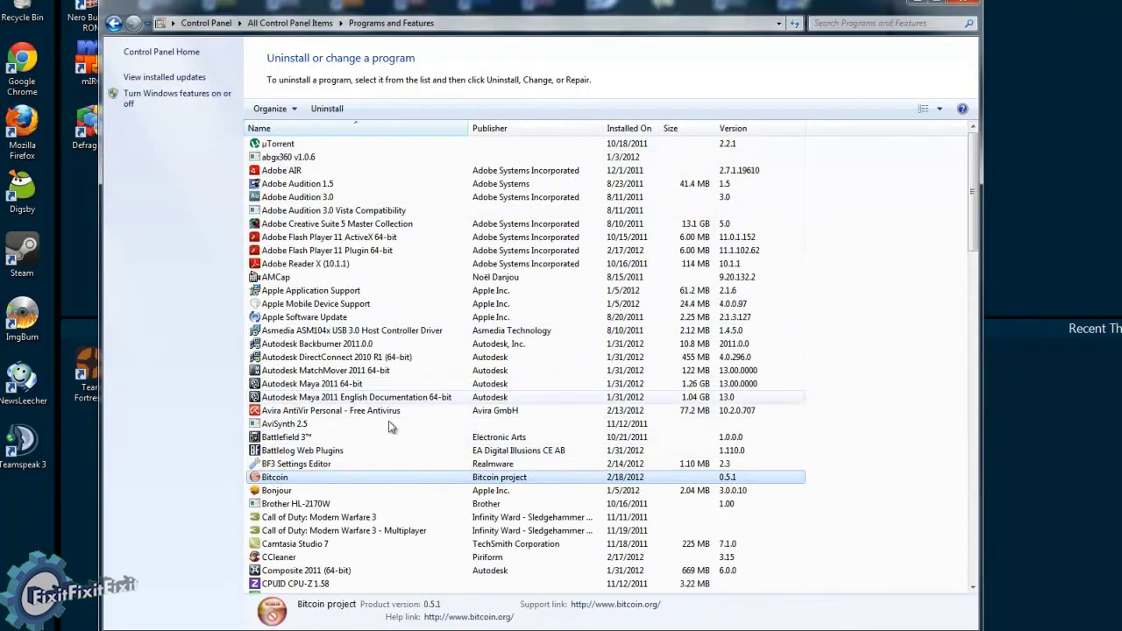
click(337, 111)
click(731, 466)
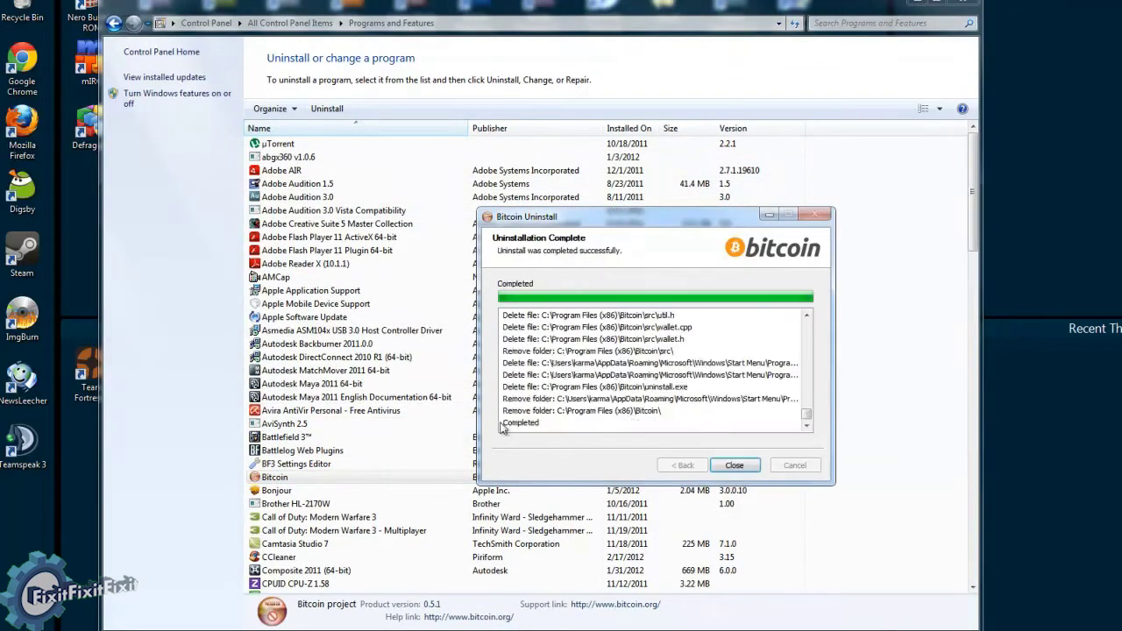
click(742, 470)
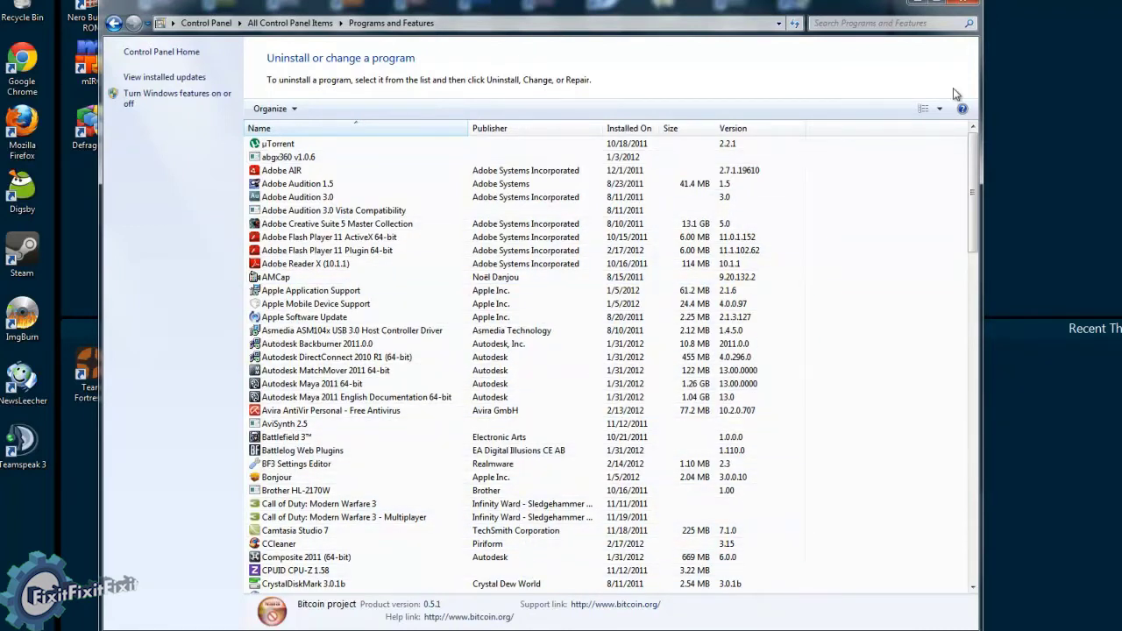
click(971, 6)
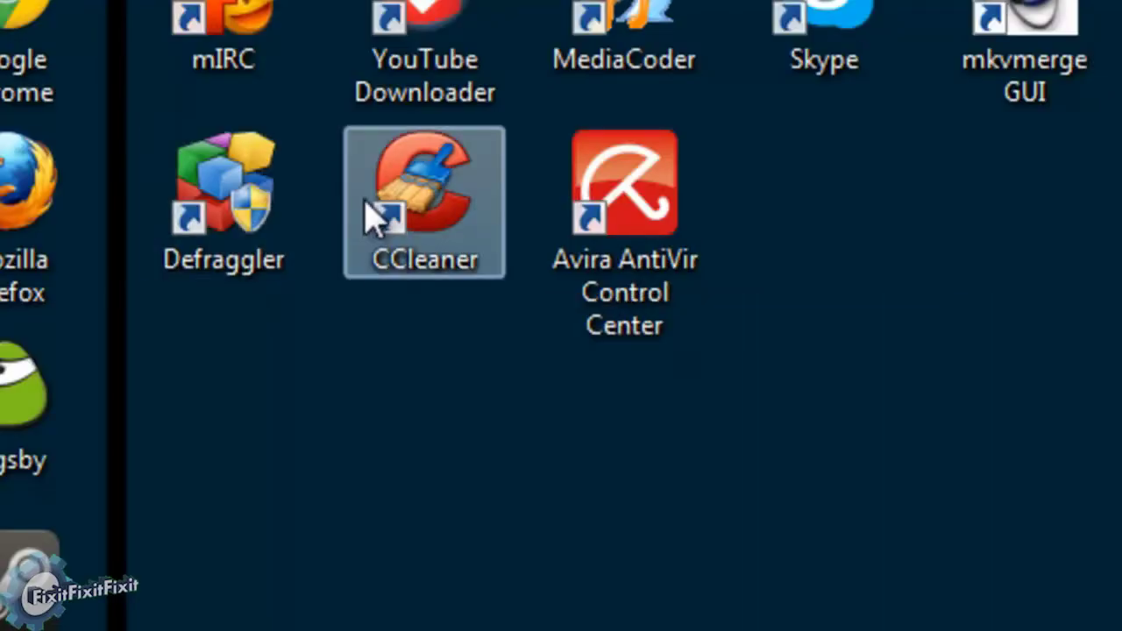
Launch CCleaner and review its Windows and Applications cleaning options
double_click(413, 213)
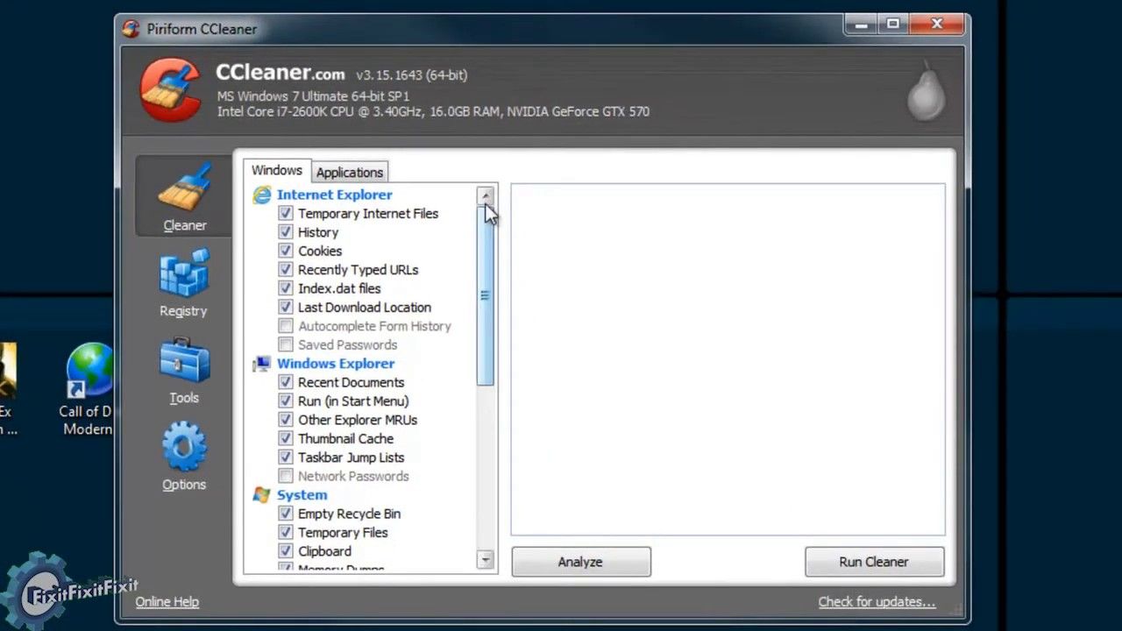
scroll(480, 255, down, 3)
drag(476, 258, 462, 397)
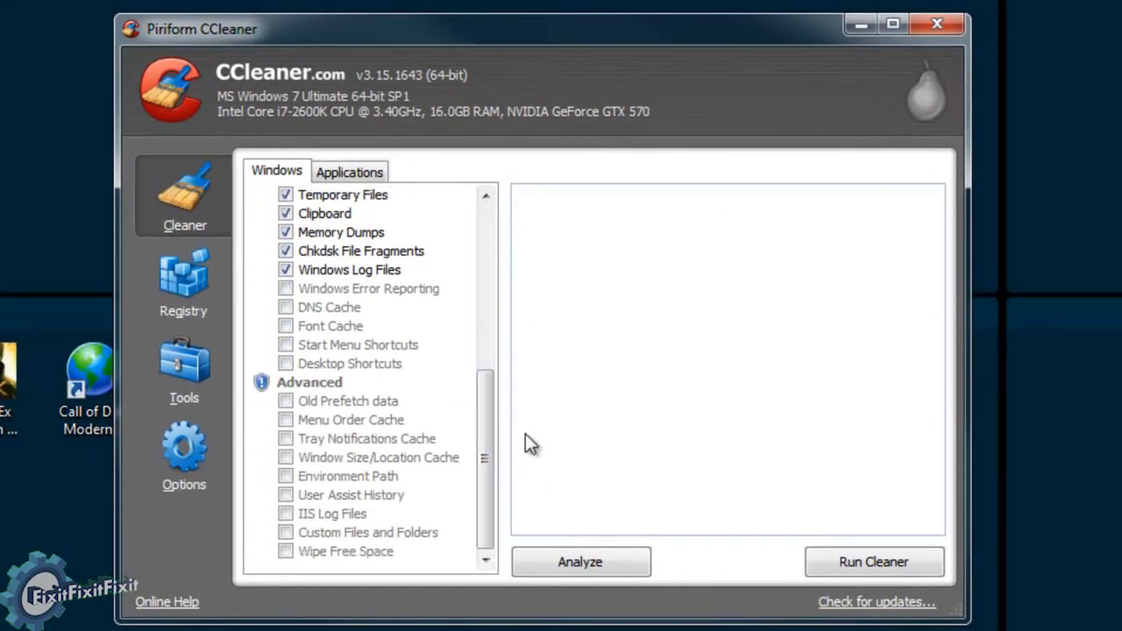
drag(491, 449, 487, 254)
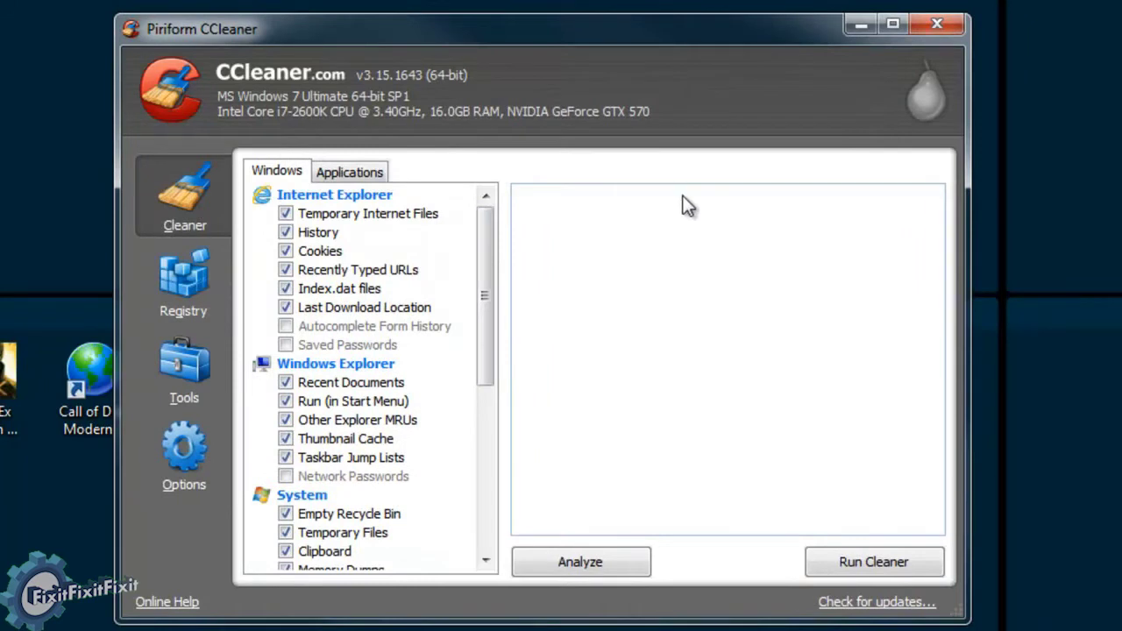
click(346, 173)
click(290, 171)
click(373, 174)
click(275, 172)
Analyze and run the cleaner to remove 26.1 MB of junk, then close CCleaner
click(568, 565)
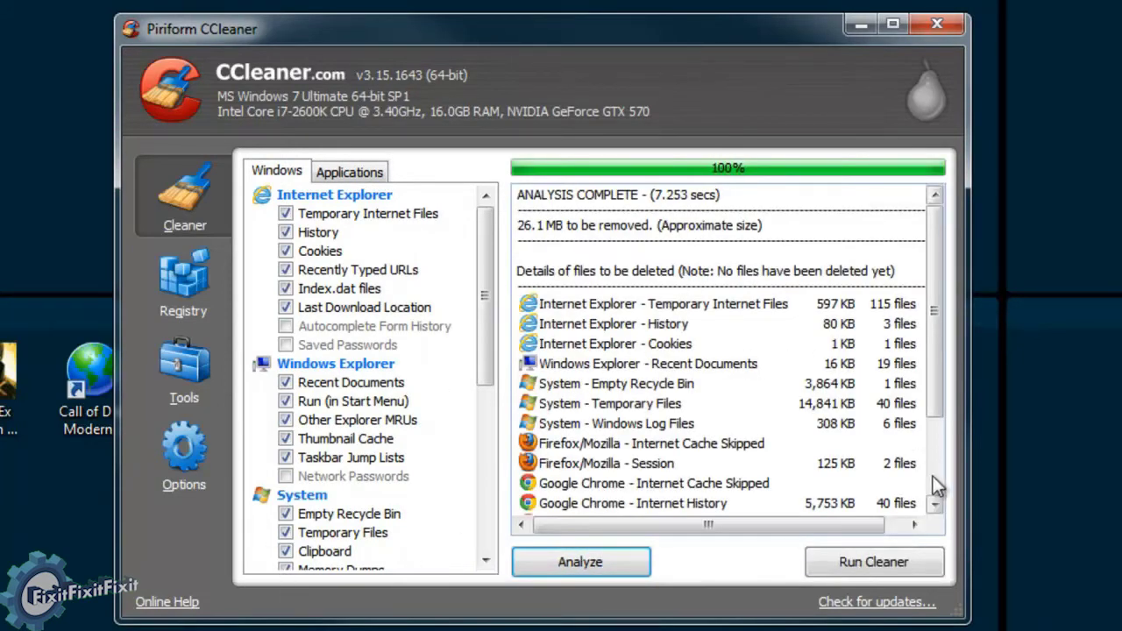
drag(934, 279, 914, 367)
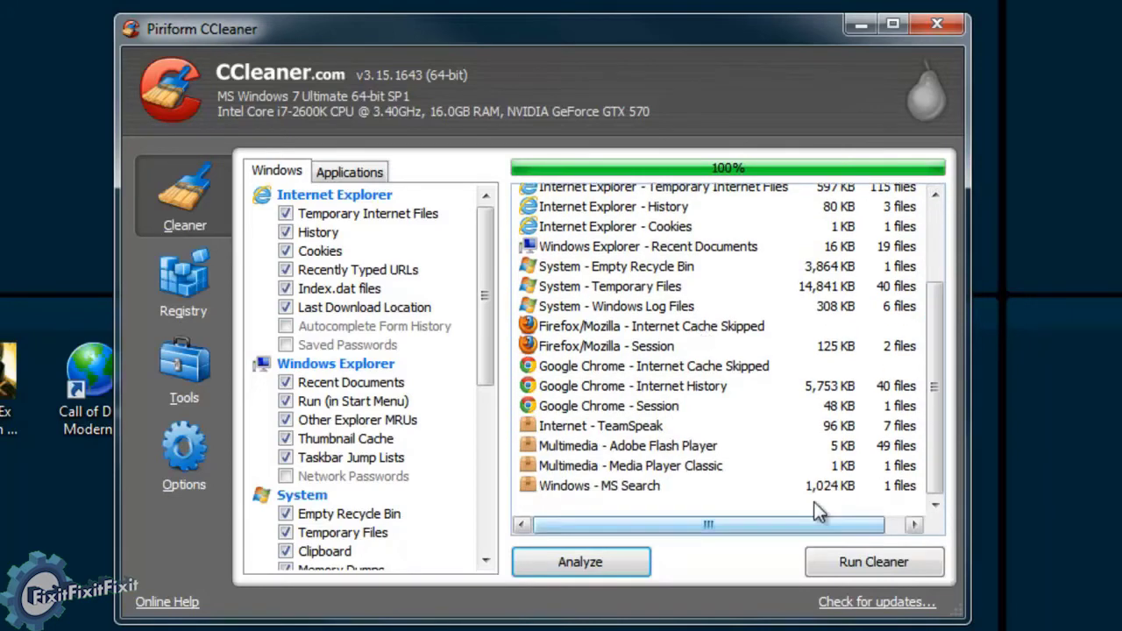
click(843, 563)
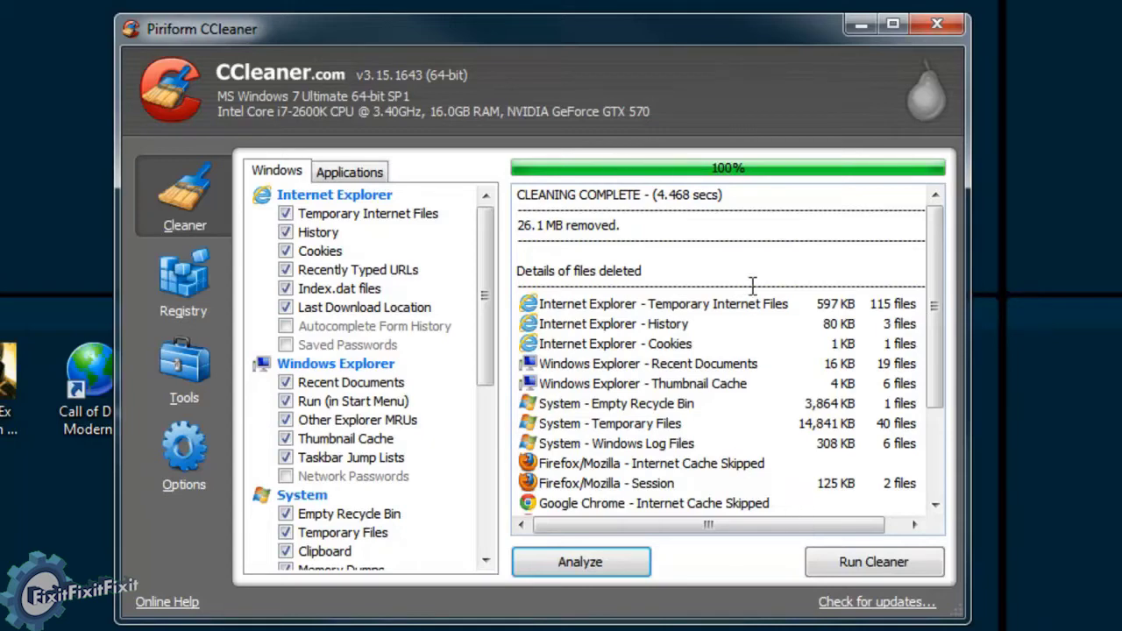
click(953, 29)
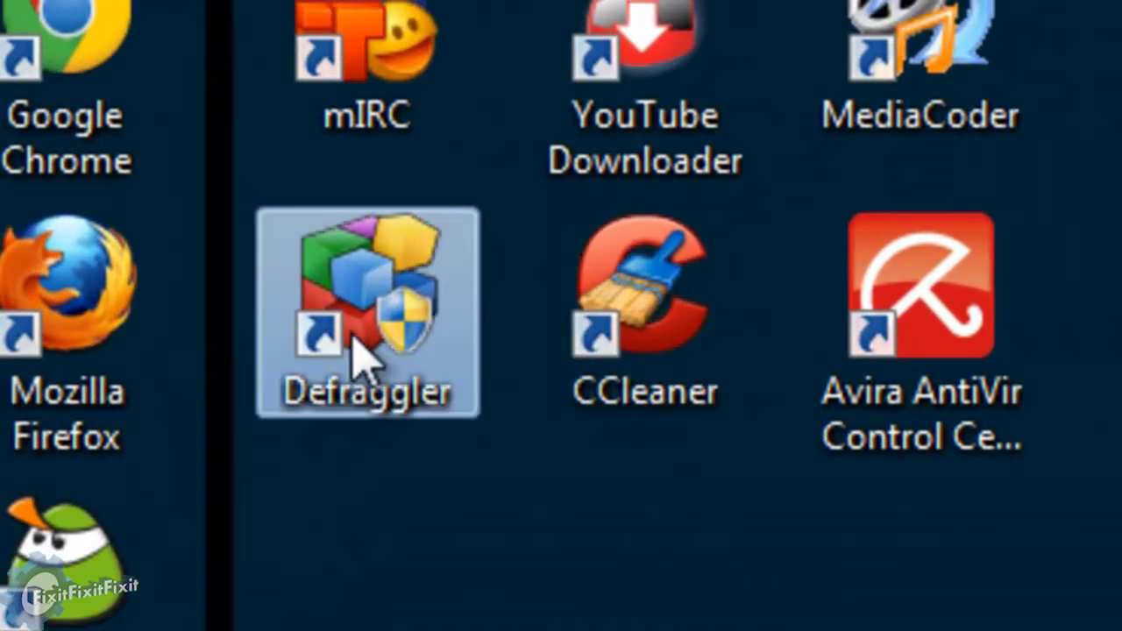
Launch Defraggler and view the drive maps for Local Disk (C:), stuff (D:) and Other Work stuff (E:)
double_click(361, 355)
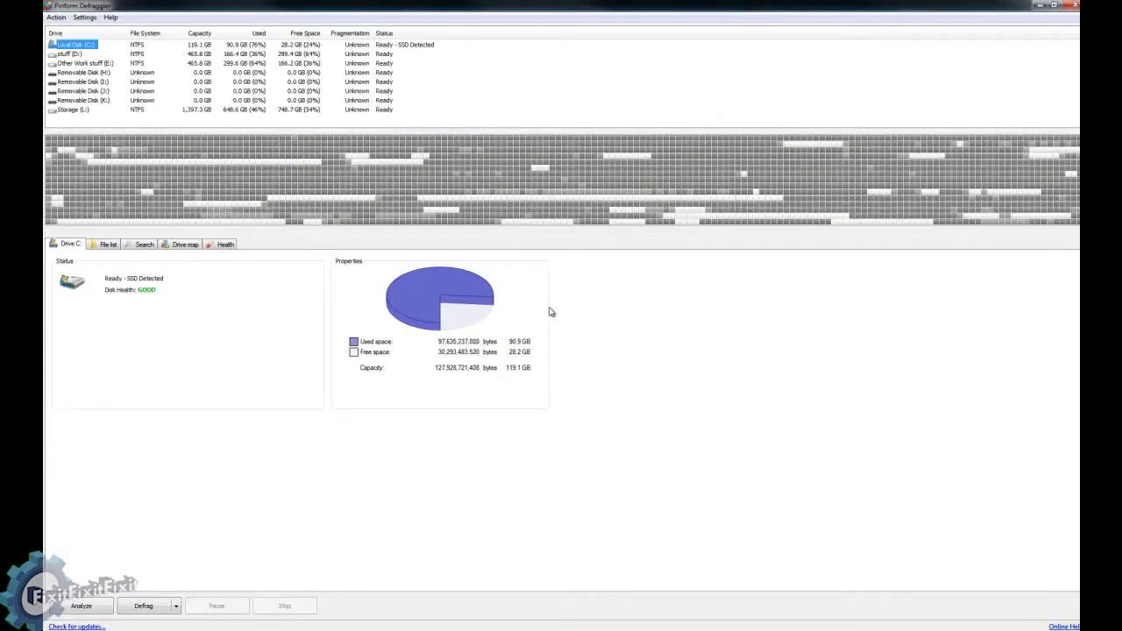
click(80, 54)
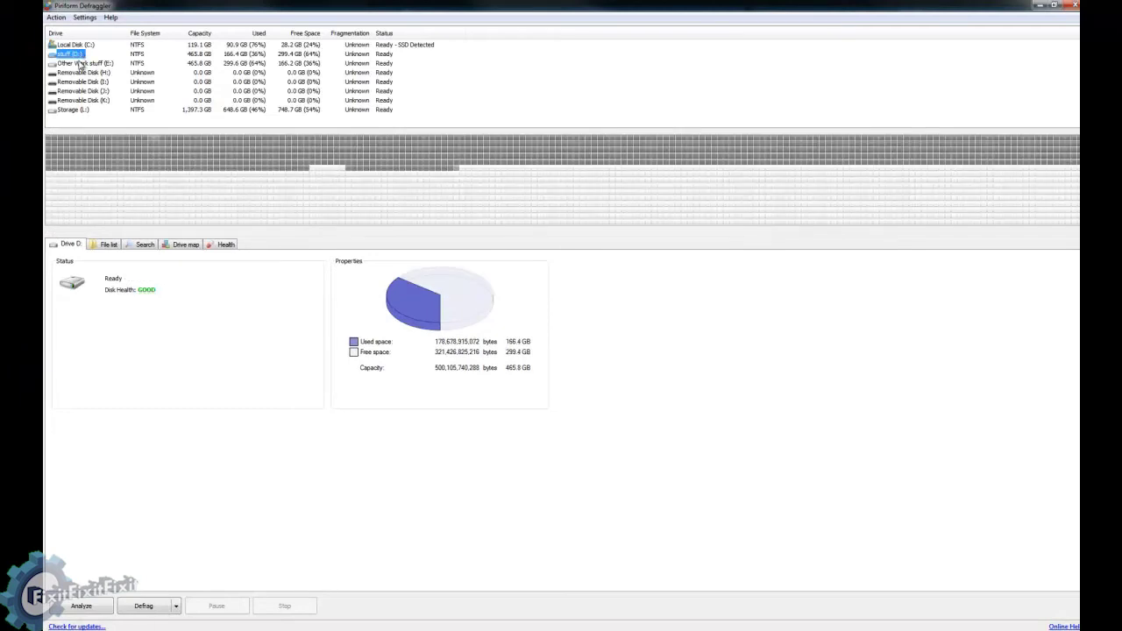
click(82, 64)
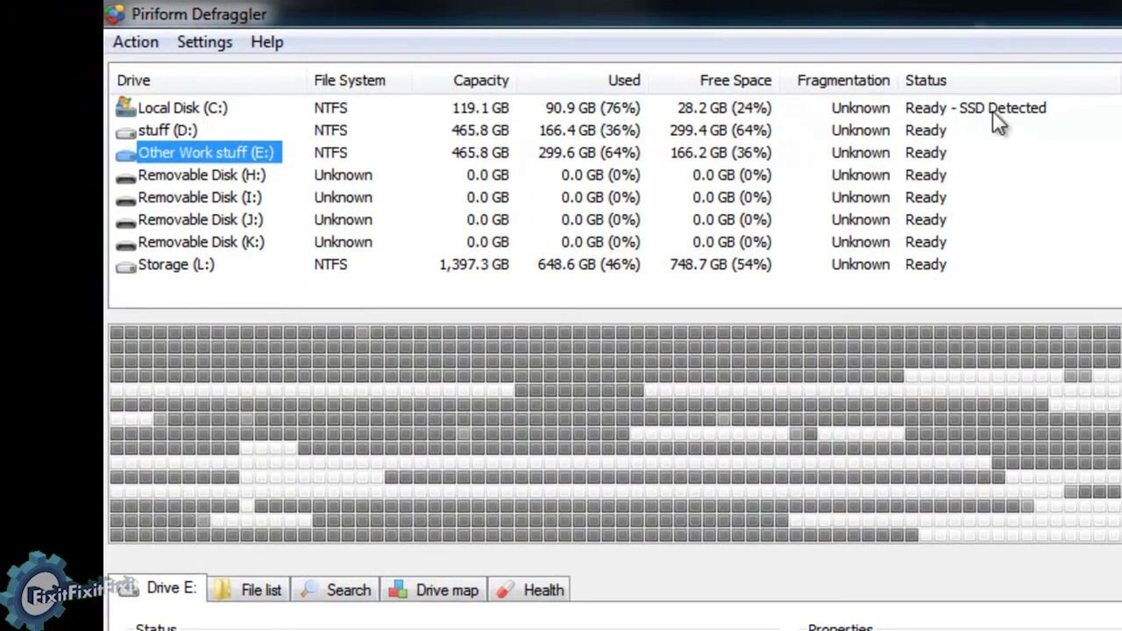
click(223, 109)
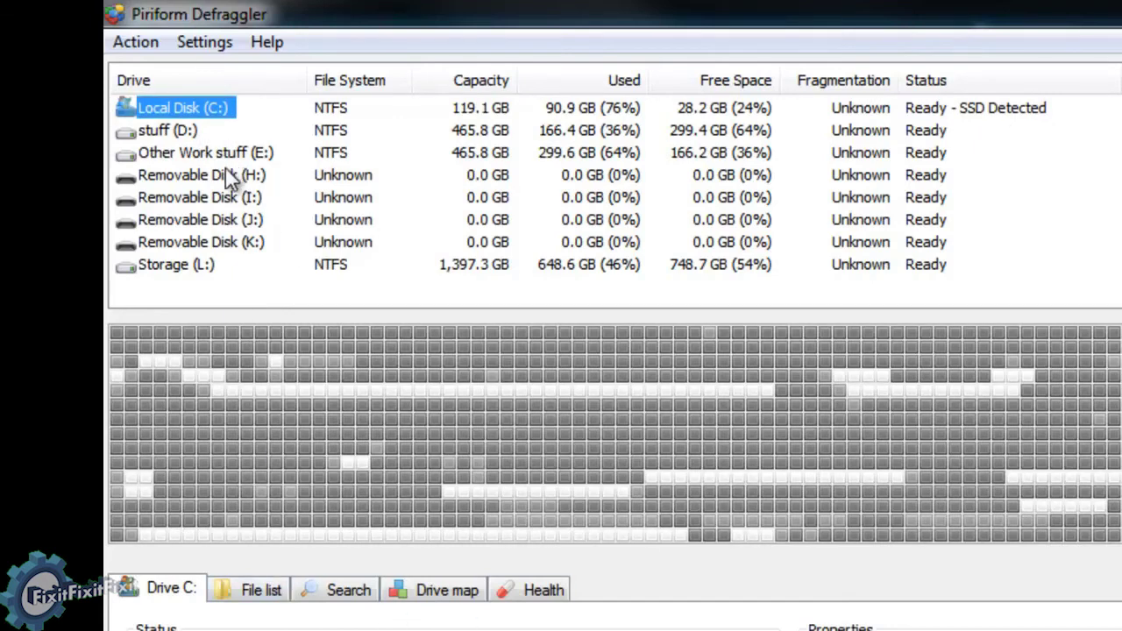
click(163, 133)
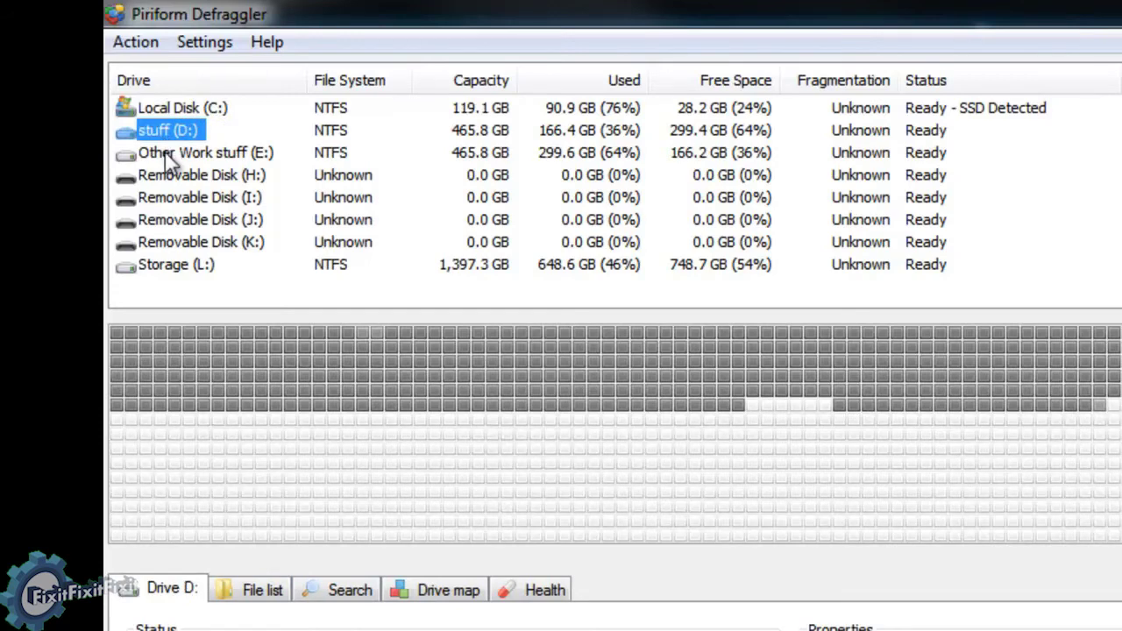
click(200, 157)
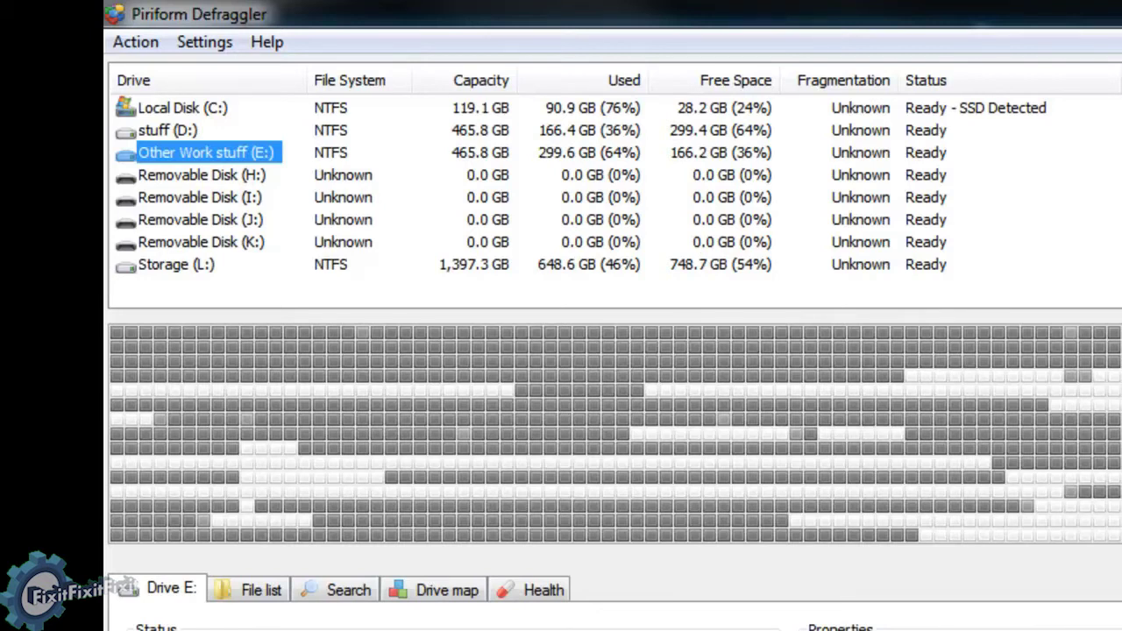
Analyze Other Work stuff (E:) and check its File list and Drive map results
right_click(162, 158)
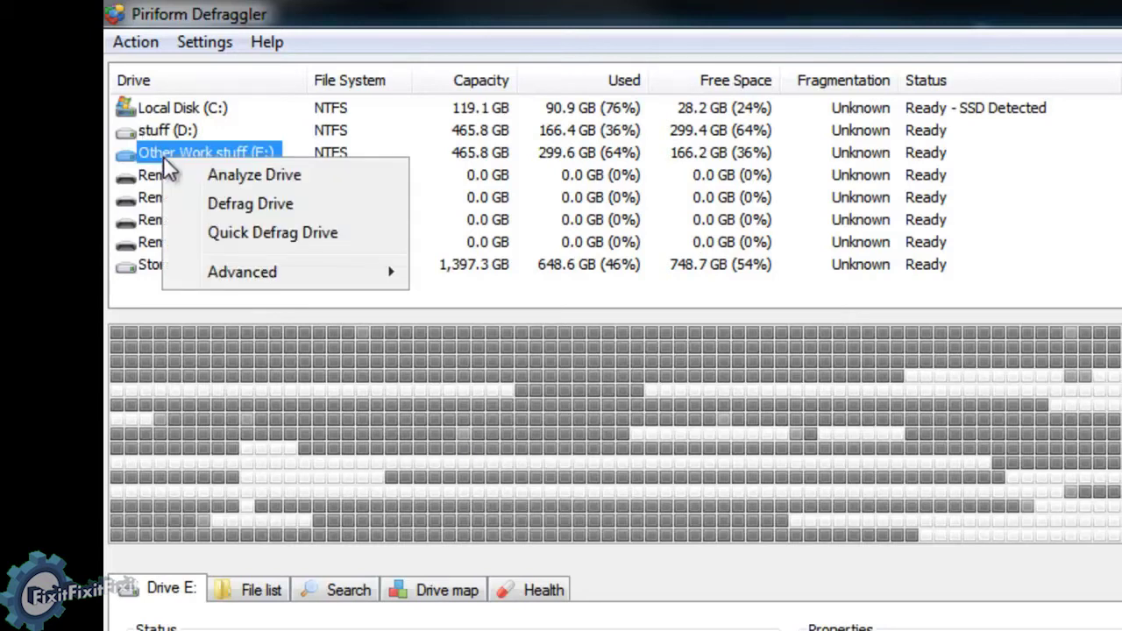
click(267, 177)
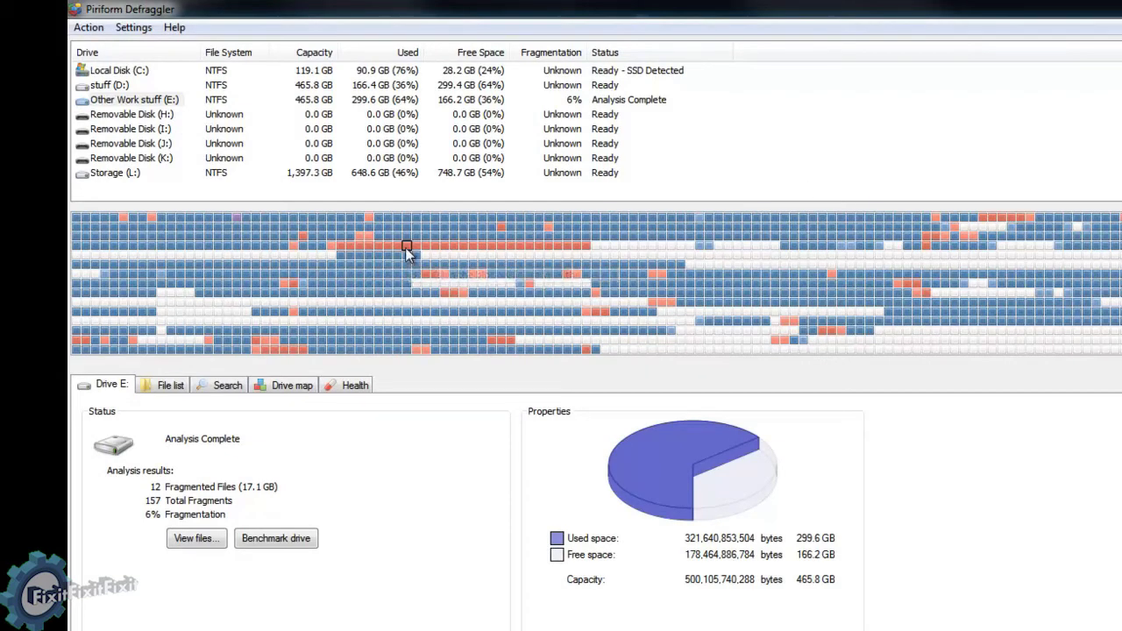
click(167, 386)
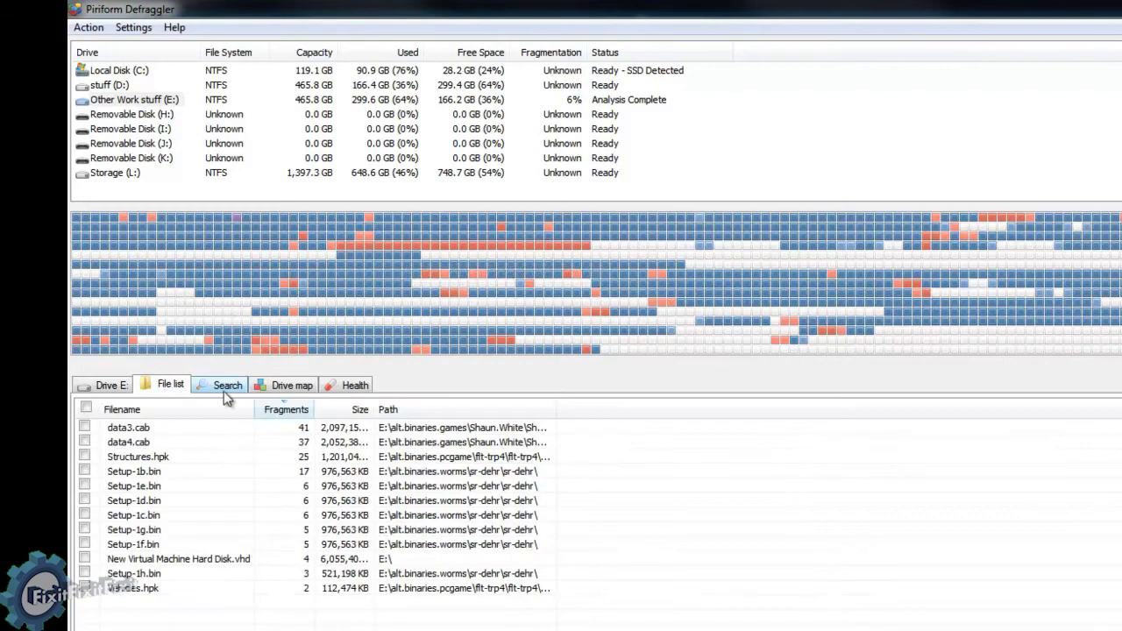
click(288, 385)
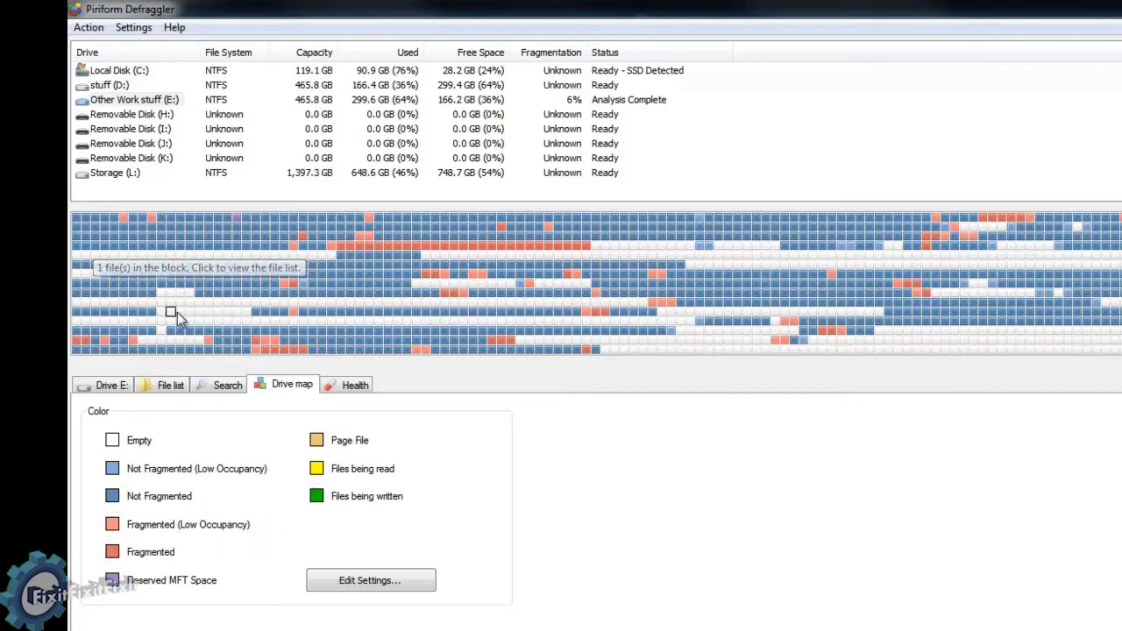
click(109, 388)
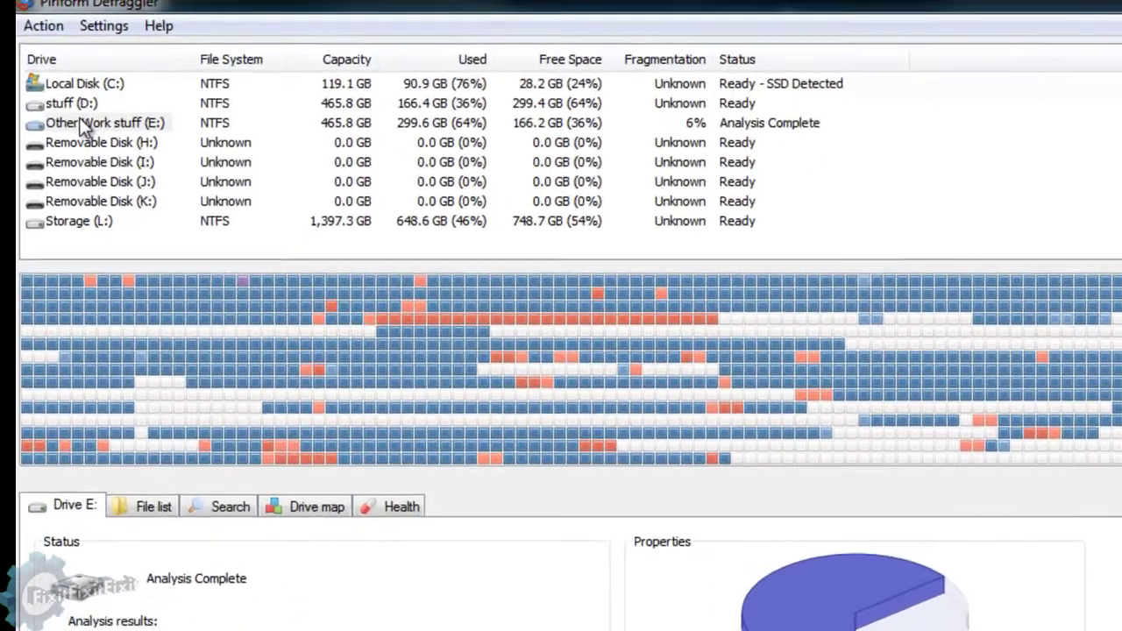
Run Quick Defrag Drive on Other Work stuff (E:) from its right-click menu
right_click(80, 123)
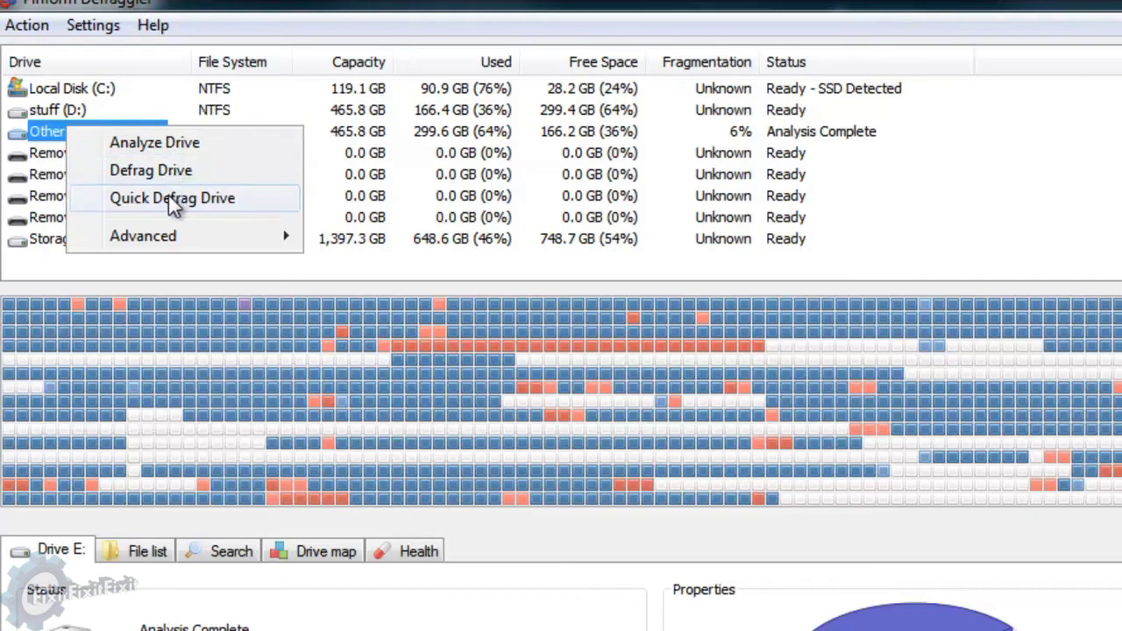
click(171, 174)
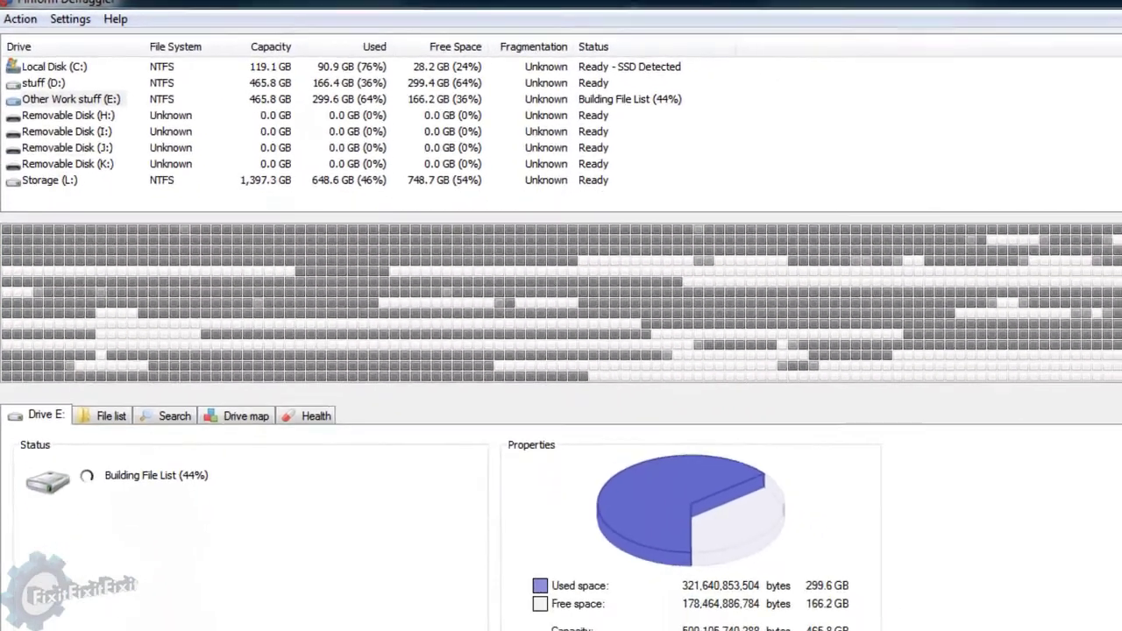